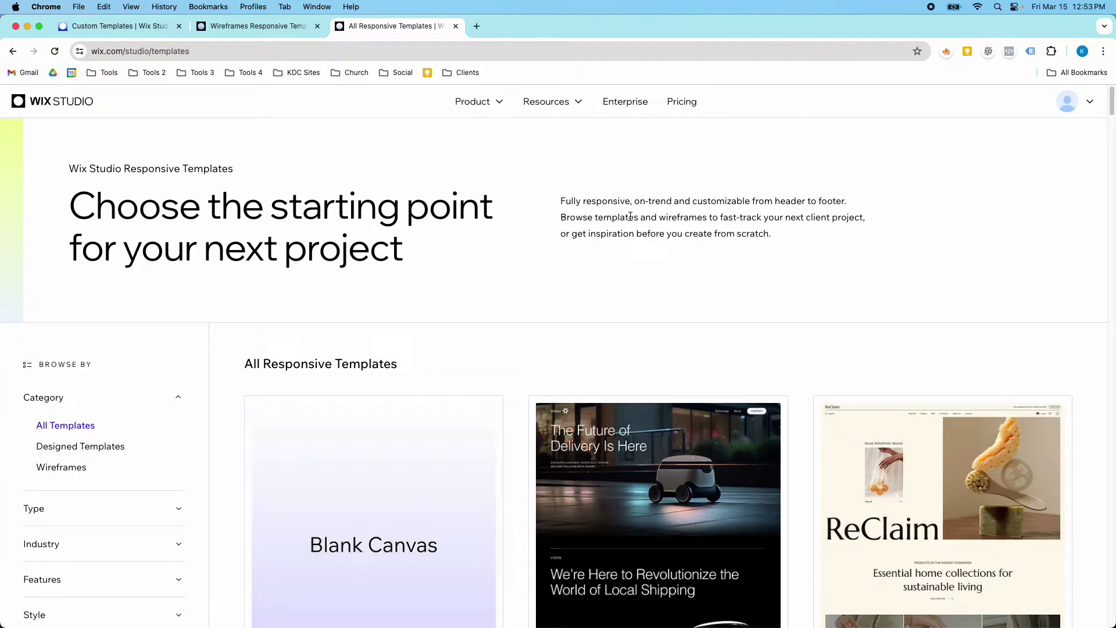
Scroll the responsive templates gallery past Tech Company to Fitness Studio, Law Firm and Construction Company.
scroll(630, 217, "down", 1)
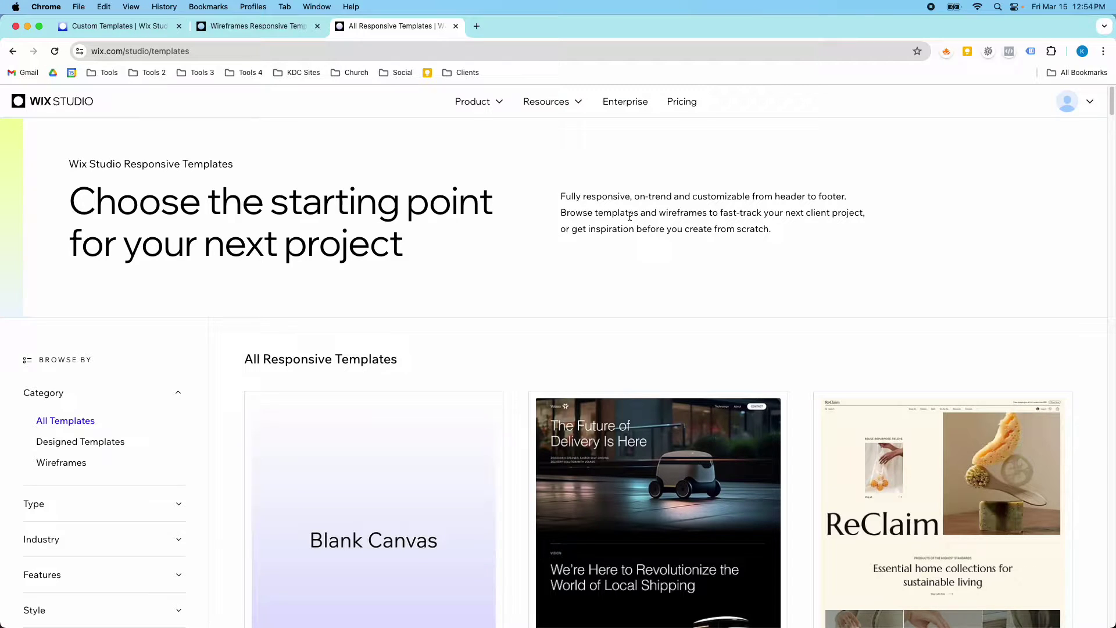
scroll(632, 236, "down", 3)
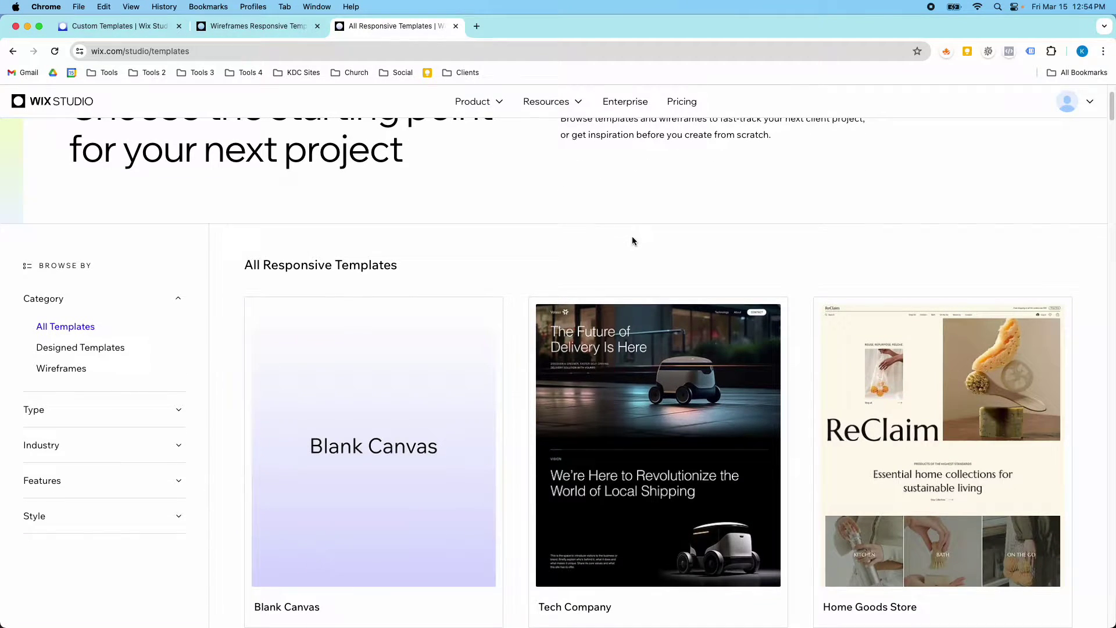
scroll(632, 236, "down", 5)
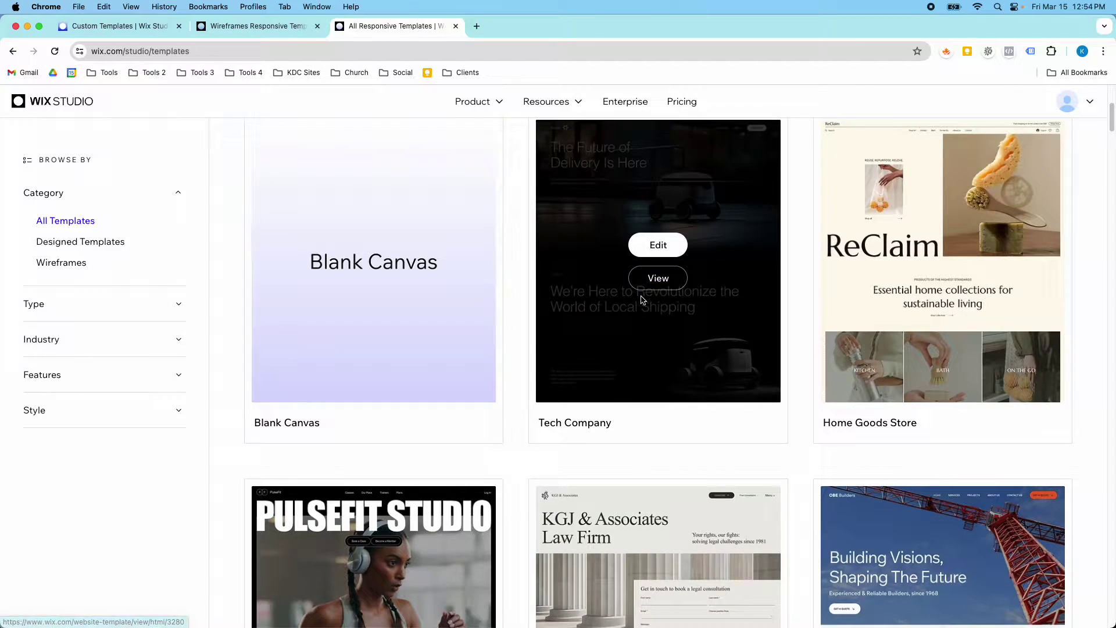
scroll(640, 291, "down", 5)
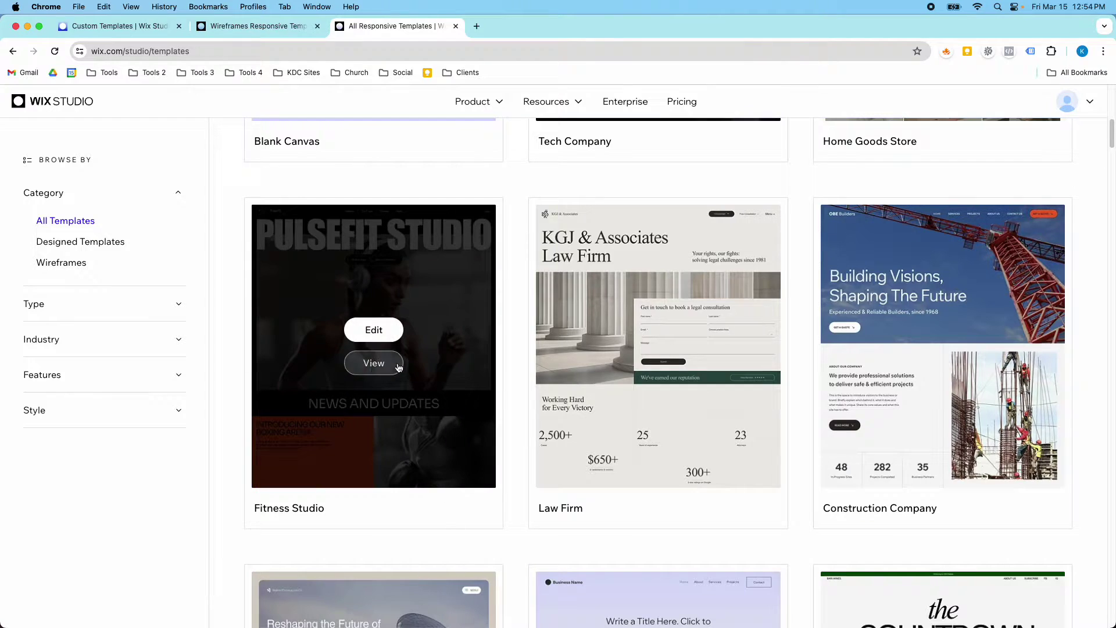
Open the Fitness Studio (PulseFit) template preview.
left_click(382, 364)
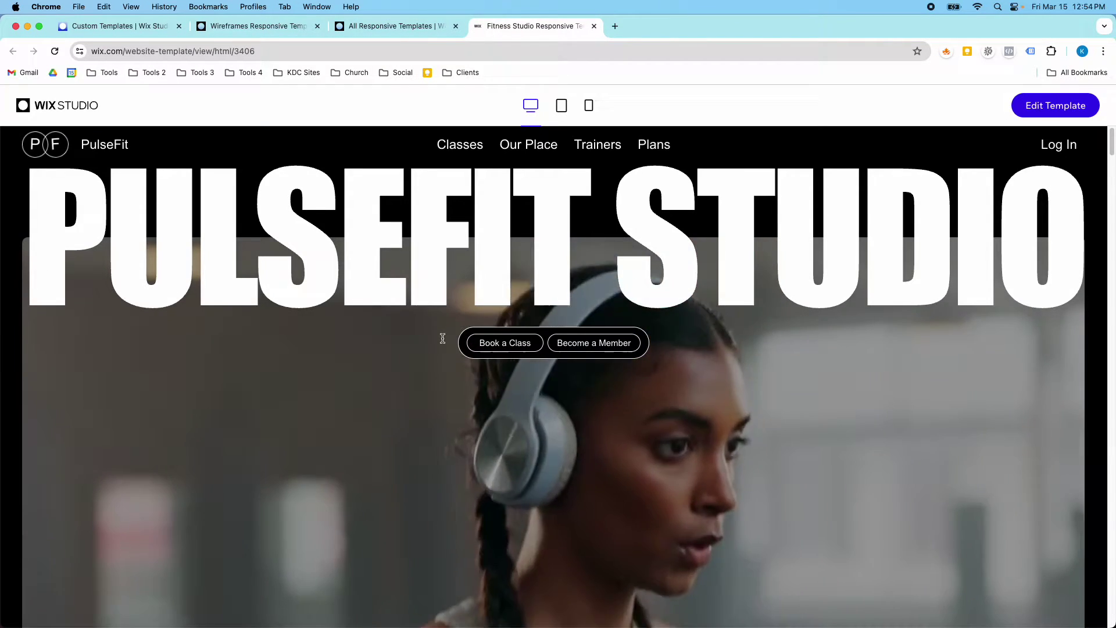
scroll(441, 347, "down", 3)
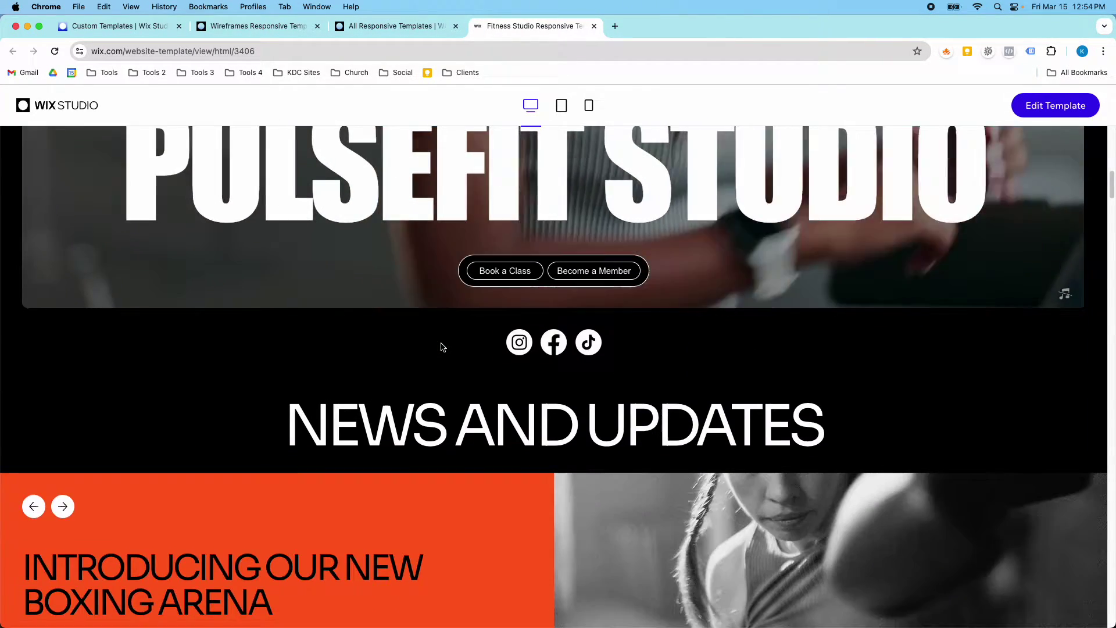
scroll(443, 339, "up", 3)
View the PulseFit preview at tablet width, then at mobile 320–750px width down to the footer.
left_click(562, 105)
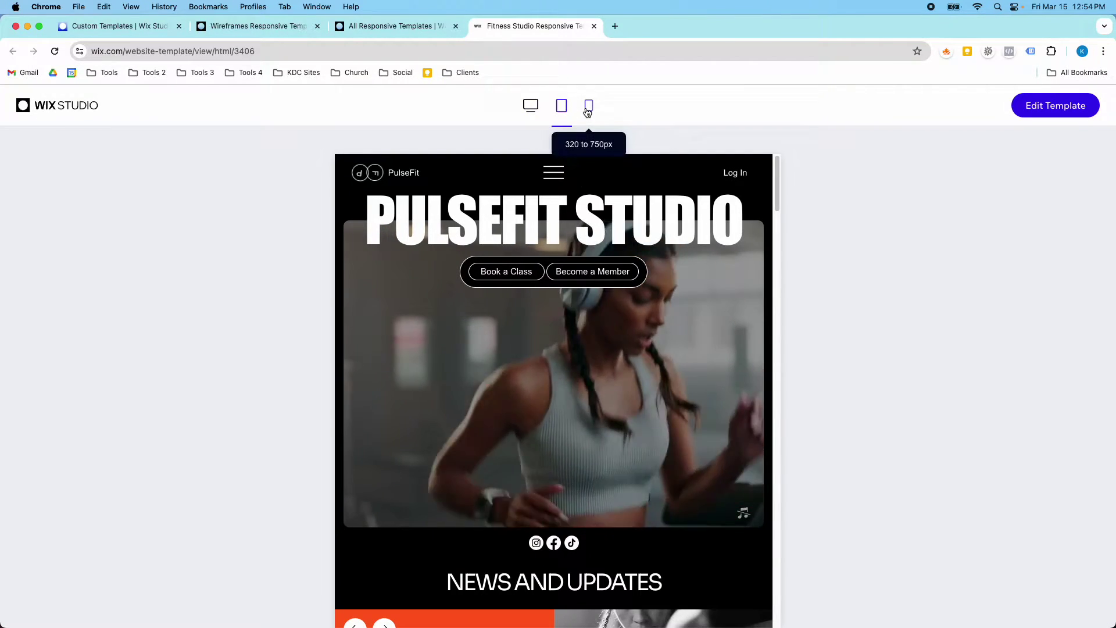
left_click(588, 106)
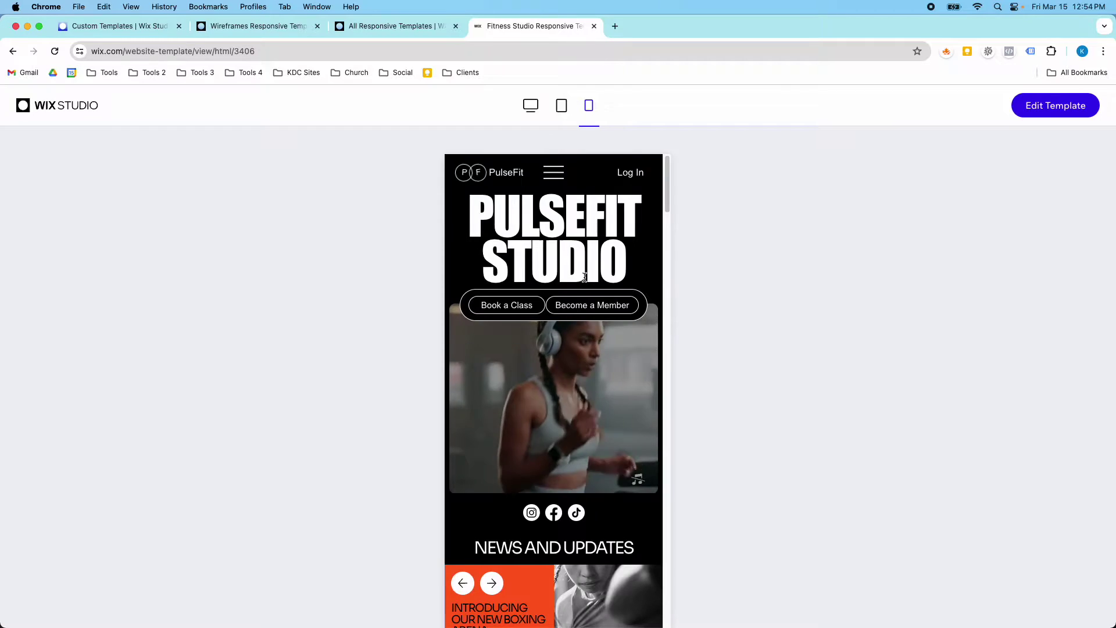
scroll(585, 277, "down", 6)
scroll(584, 277, "down", 20)
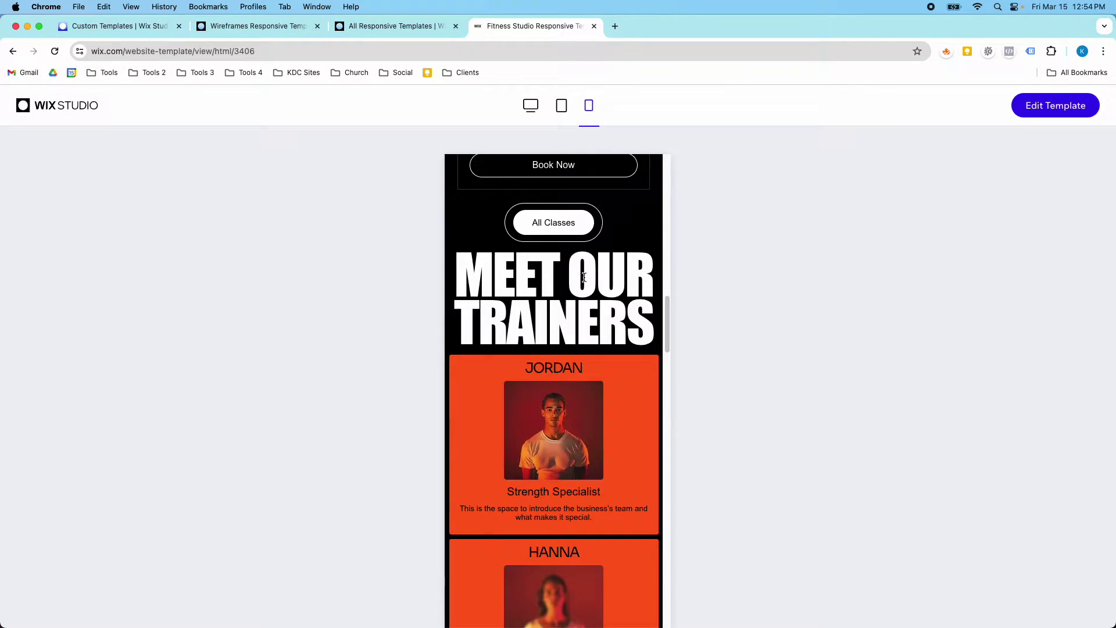
scroll(584, 280, "down", 12)
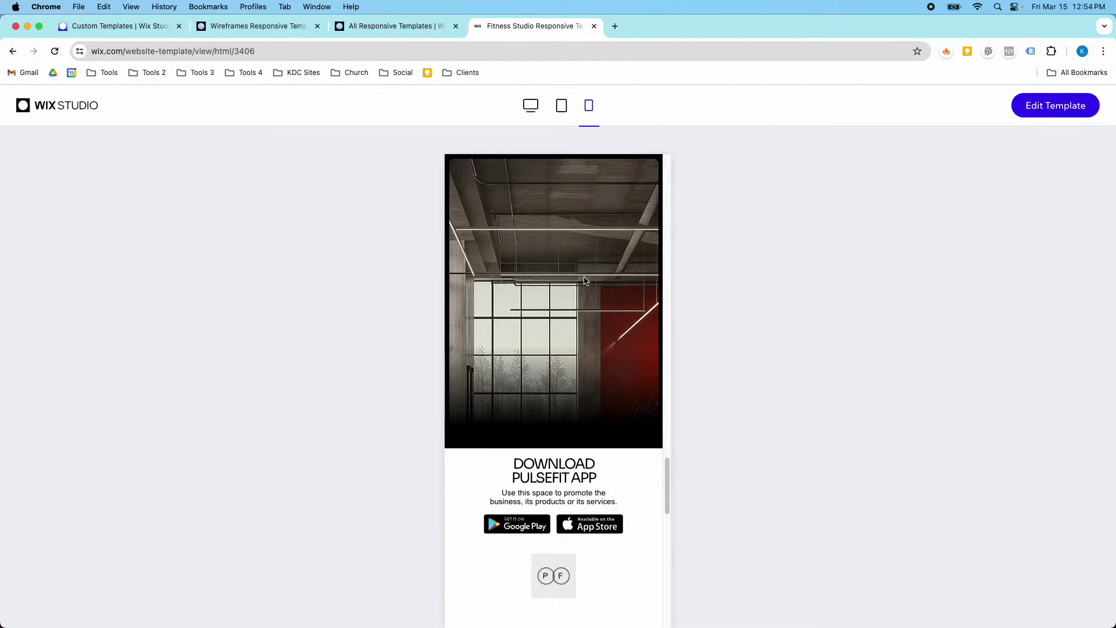
scroll(585, 280, "down", 12)
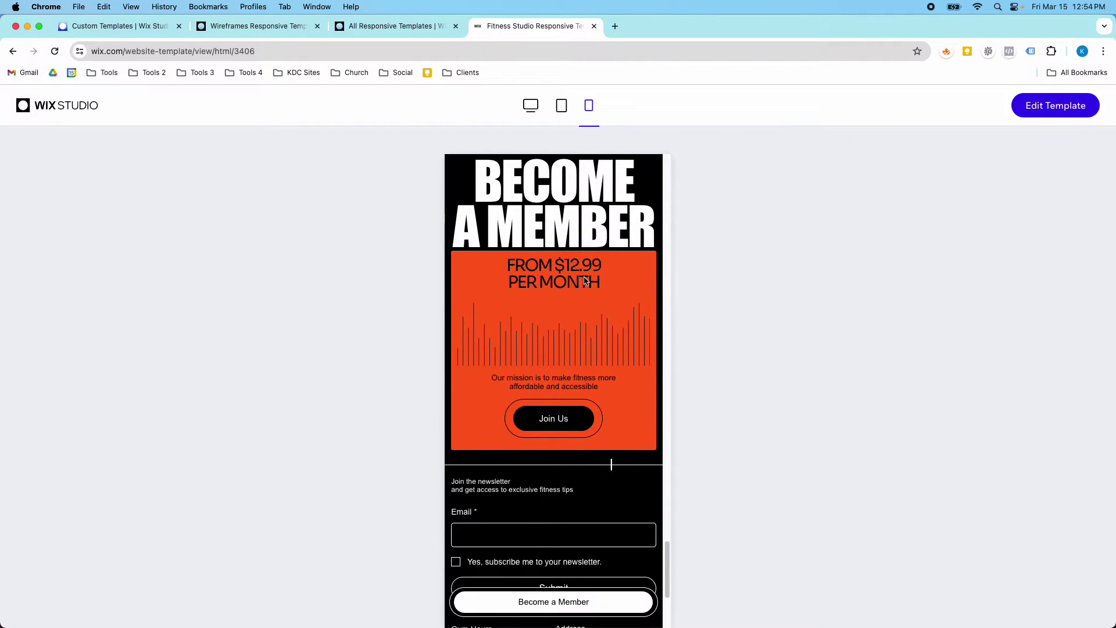
Close the Fitness Studio preview and filter the gallery to the Wireframes category.
left_click(592, 26)
scroll(563, 237, "up", 10)
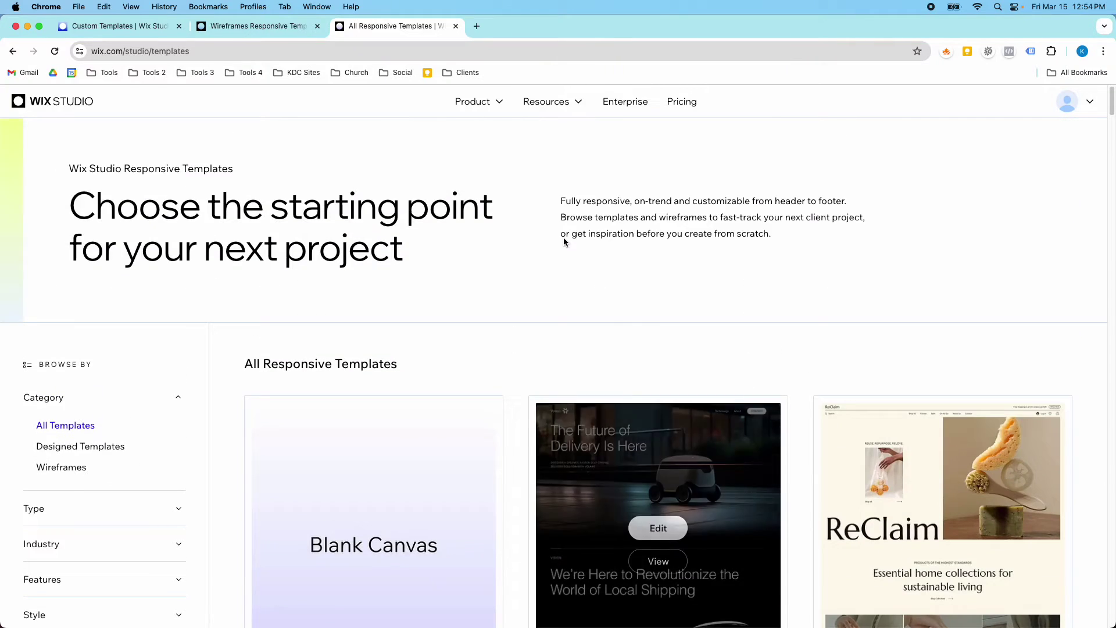
left_click(82, 467)
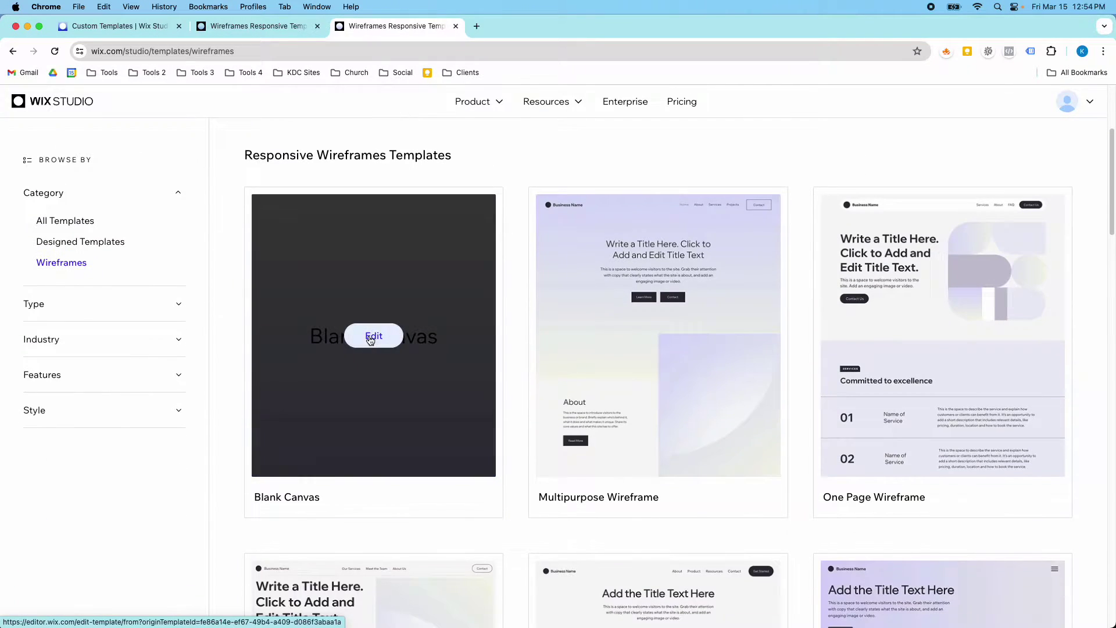
Browse the Wireframes template grid to locate One Page Wireframe.
scroll(431, 326, "down", 2)
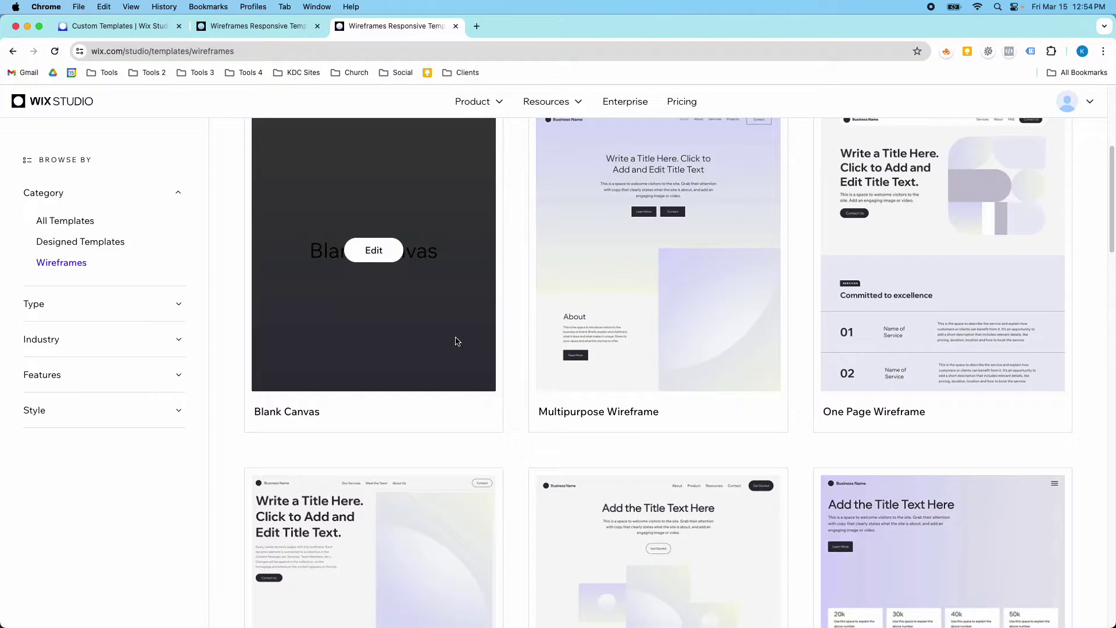
scroll(508, 407, "down", 5)
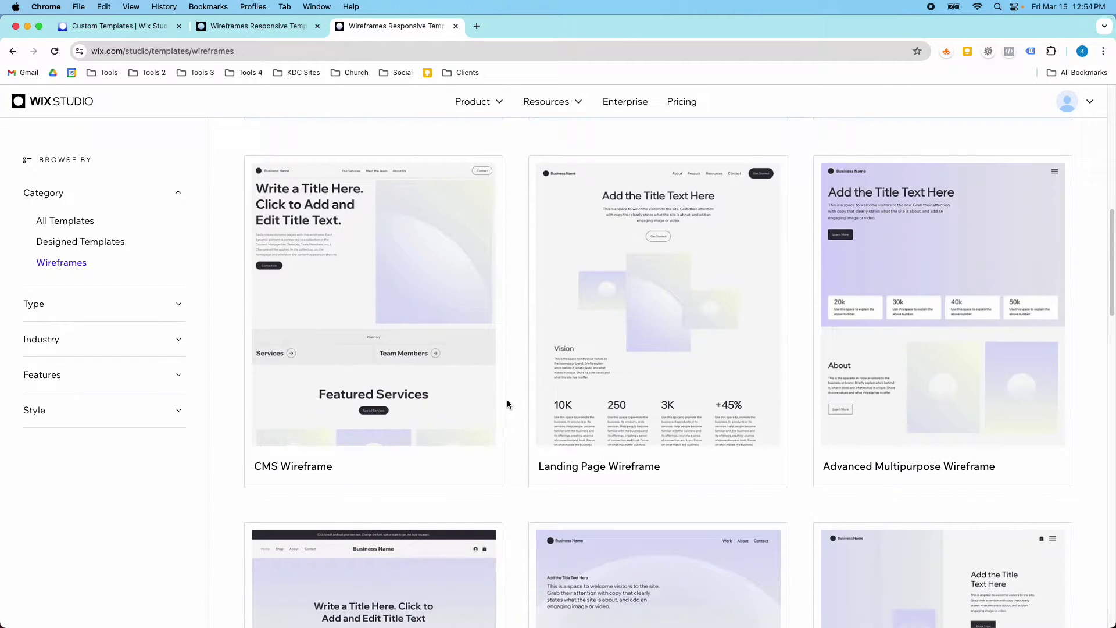
scroll(508, 404, "down", 2)
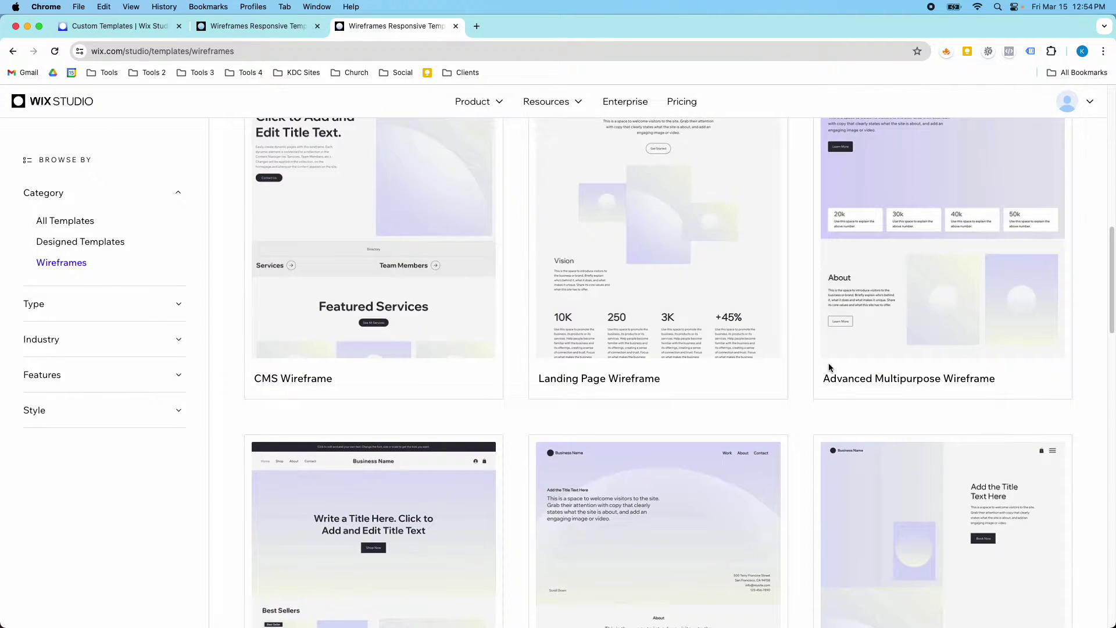
scroll(822, 386, "down", 1)
scroll(821, 387, "up", 8)
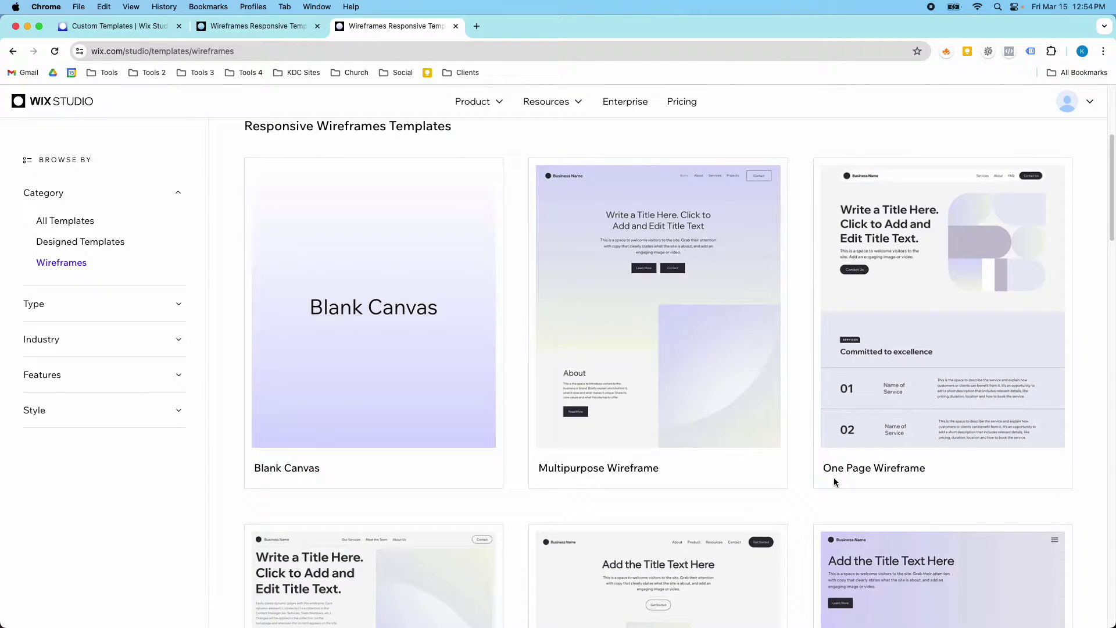
scroll(832, 479, "down", 8)
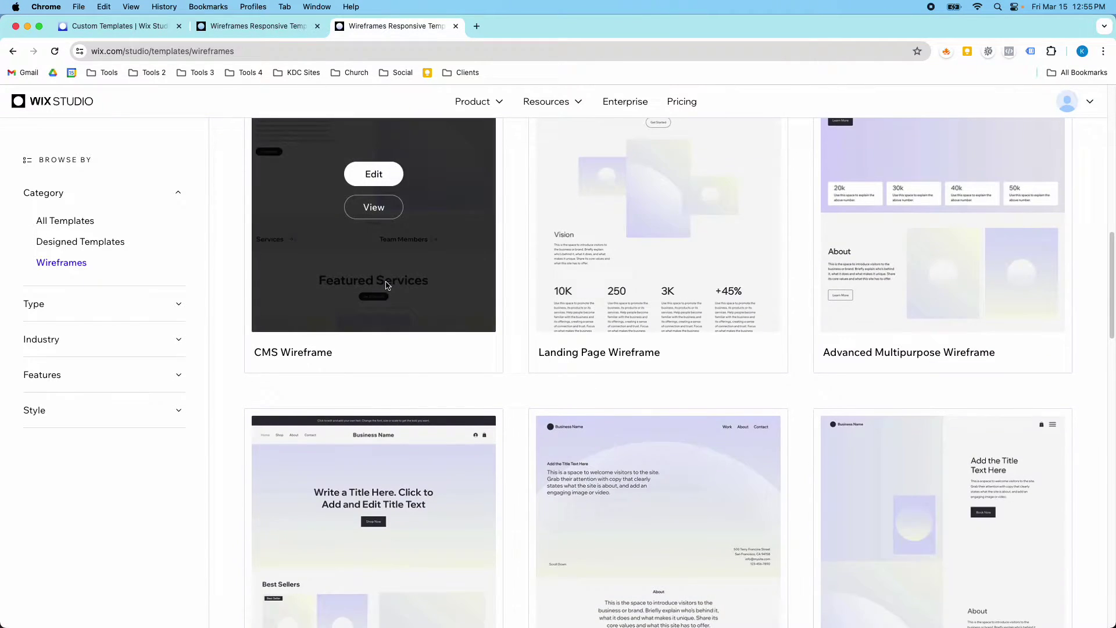
scroll(402, 303, "up", 3)
scroll(412, 380, "down", 3)
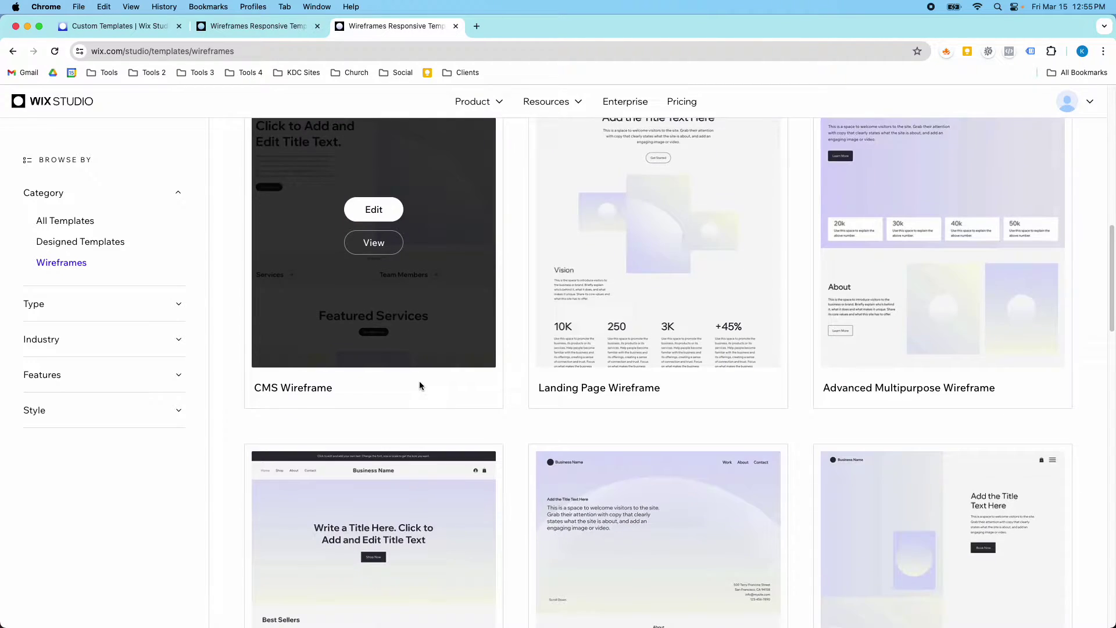
scroll(498, 349, "down", 2)
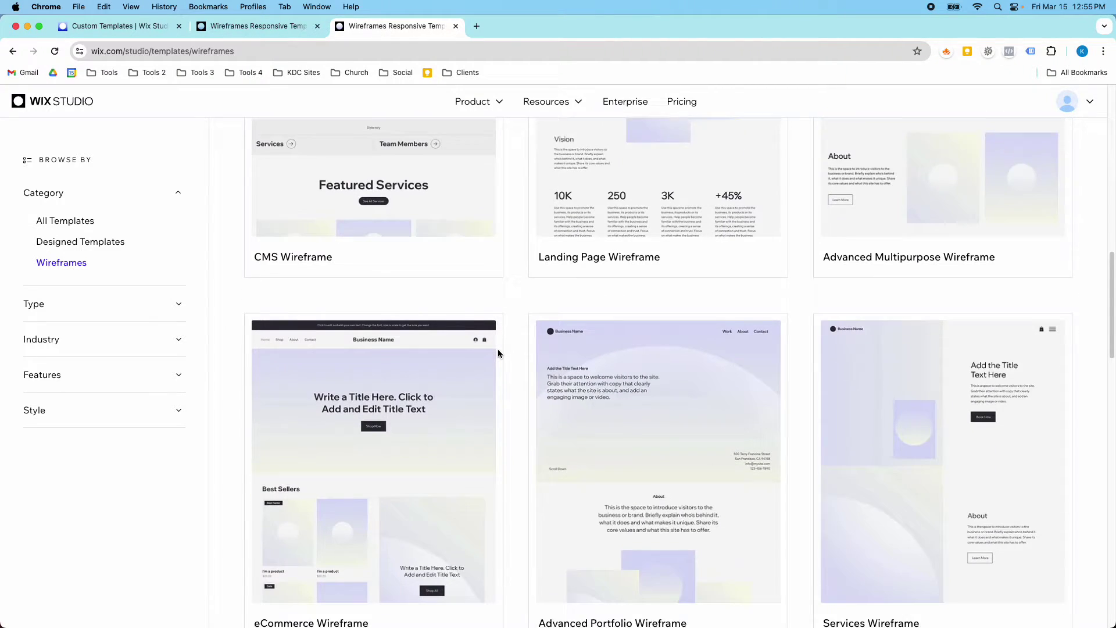
scroll(515, 382, "down", 4)
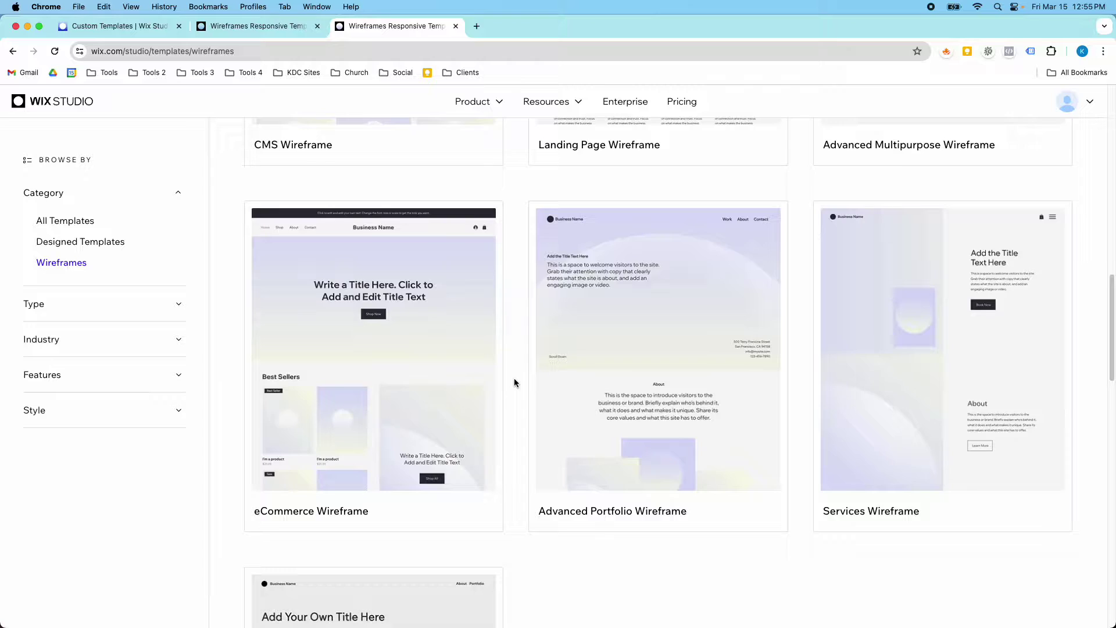
scroll(514, 381, "up", 5)
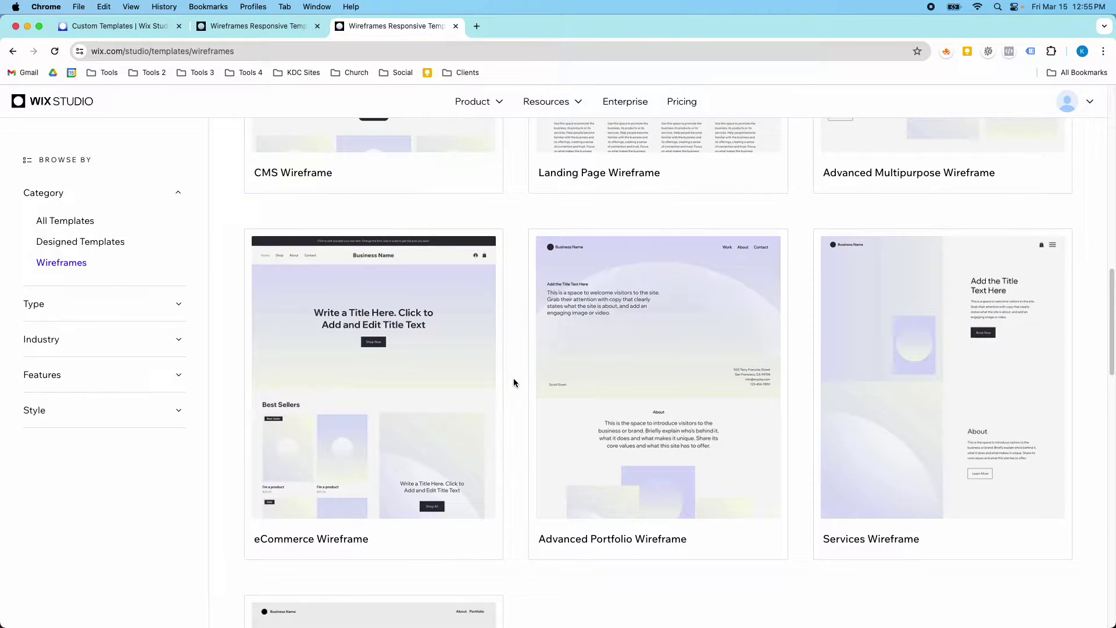
scroll(514, 382, "up", 6)
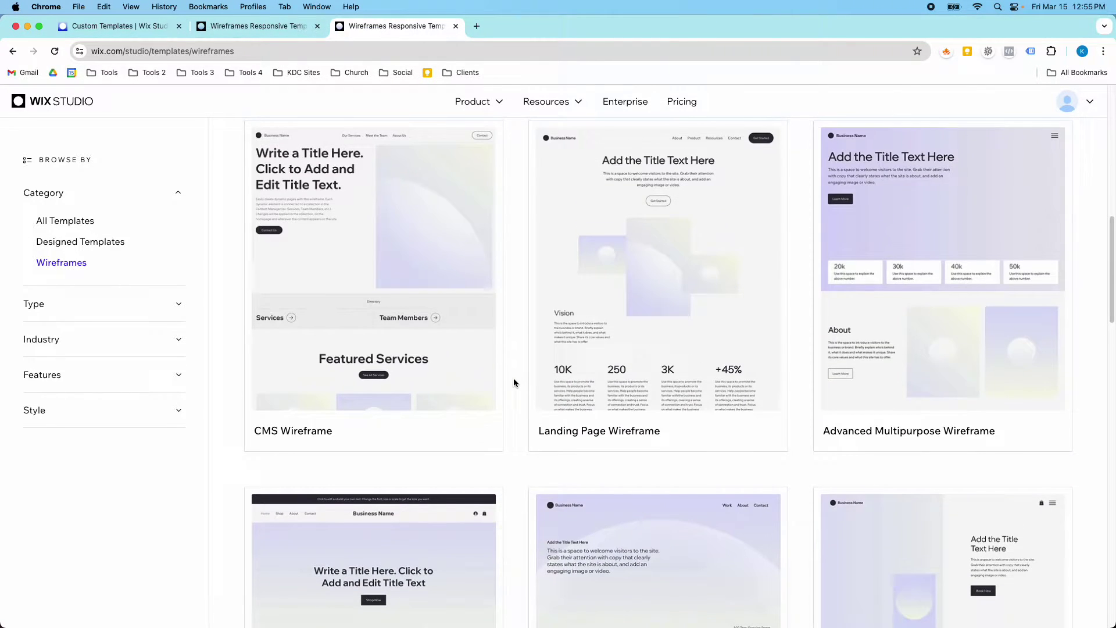
scroll(514, 382, "up", 3)
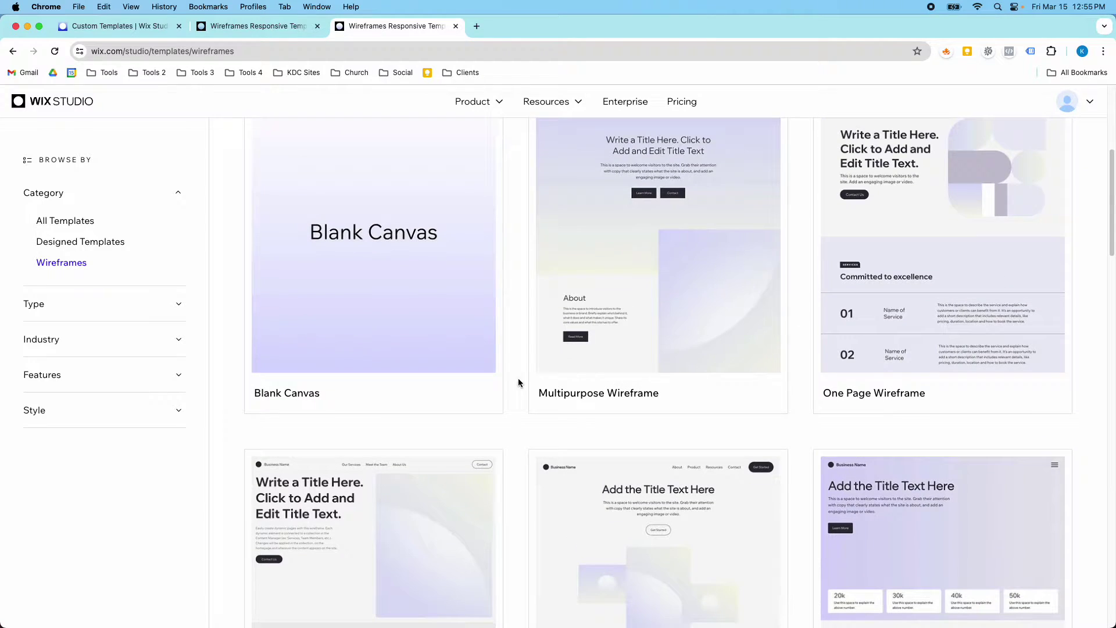
Open the One Page Wireframe template preview at desktop width.
mouse_move(867, 292)
left_click(933, 255)
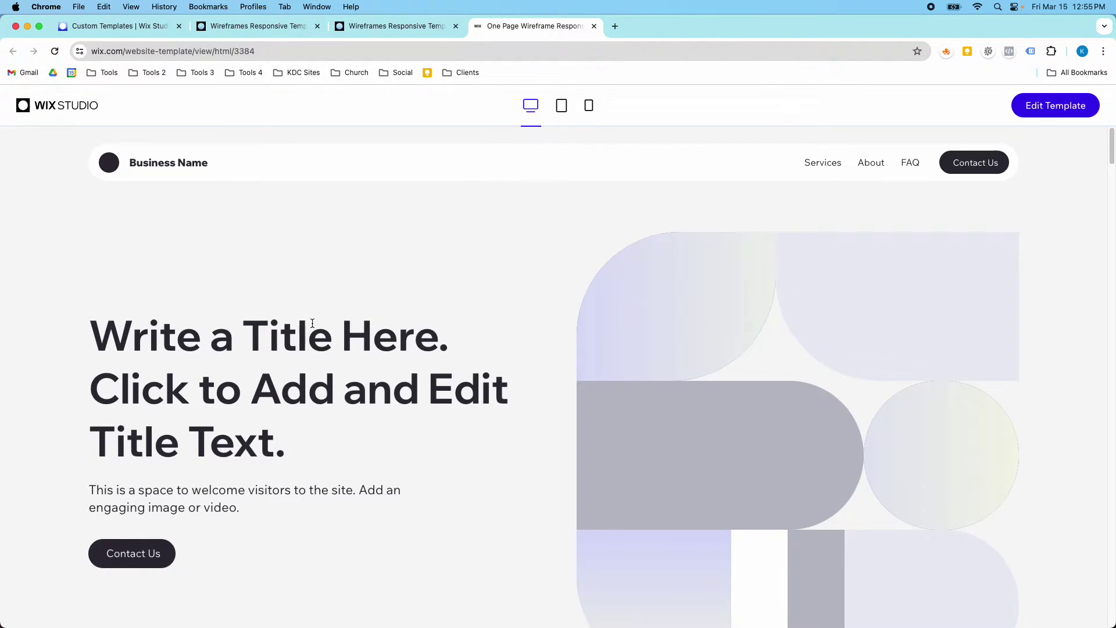
scroll(465, 290, "down", 4)
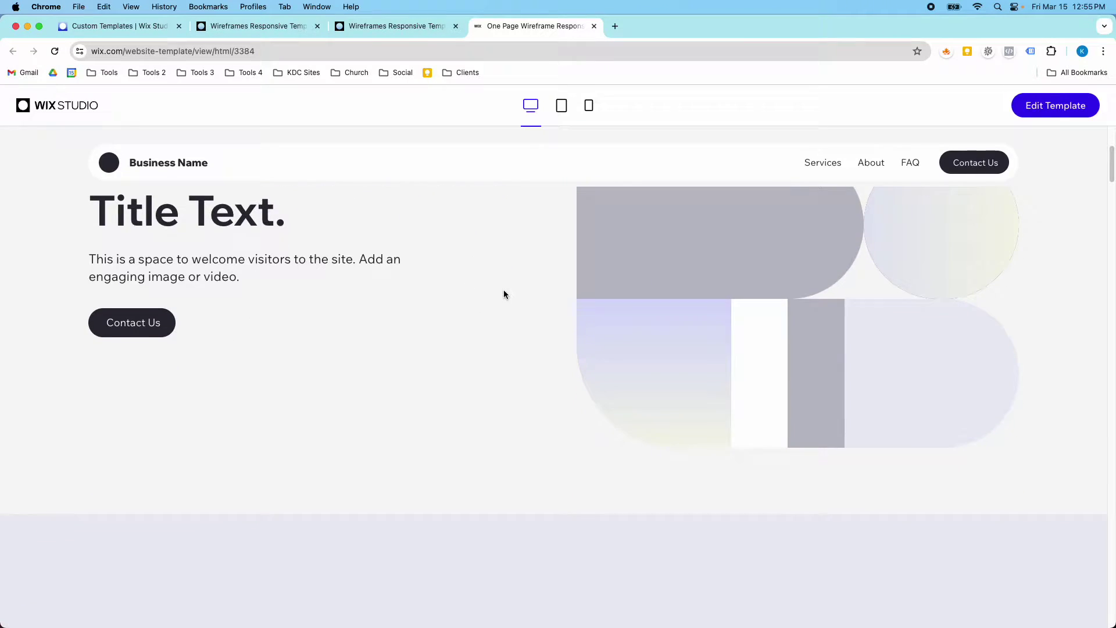
scroll(504, 294, "down", 3)
scroll(504, 294, "up", 7)
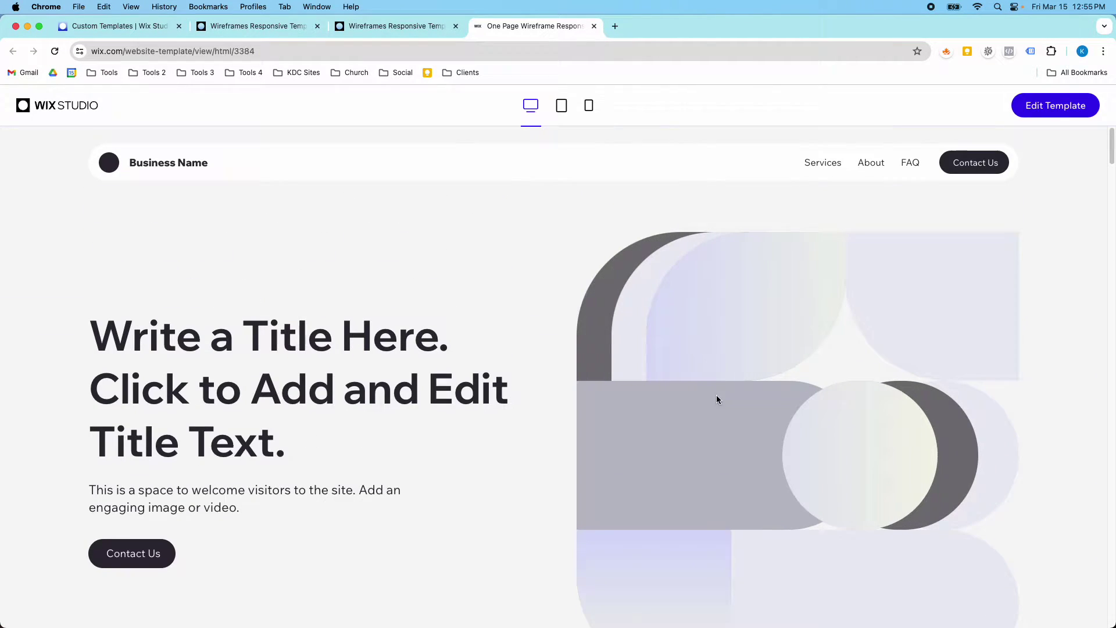
Scroll the One Page Wireframe desktop preview from the hero down to the FAQ.
scroll(712, 403, "down", 1)
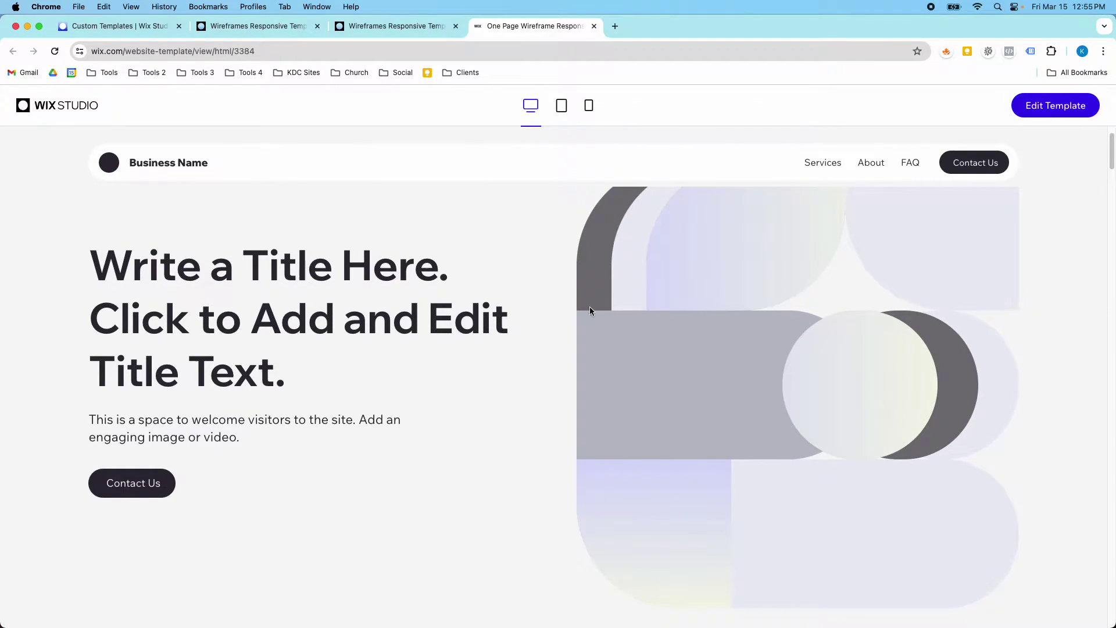
scroll(650, 320, "down", 1)
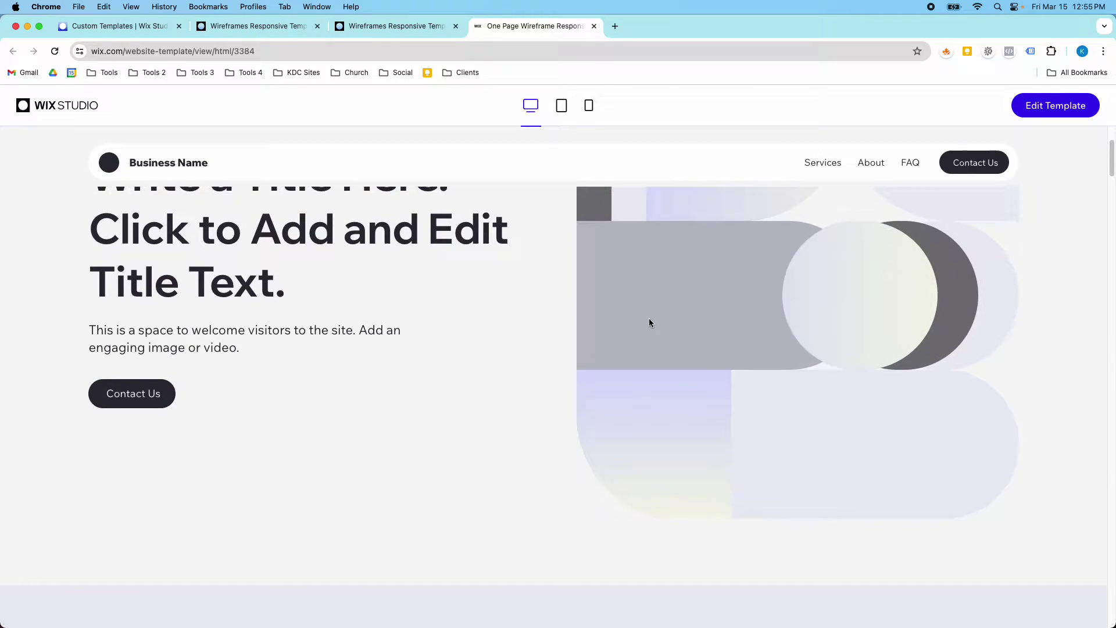
scroll(649, 319, "down", 10)
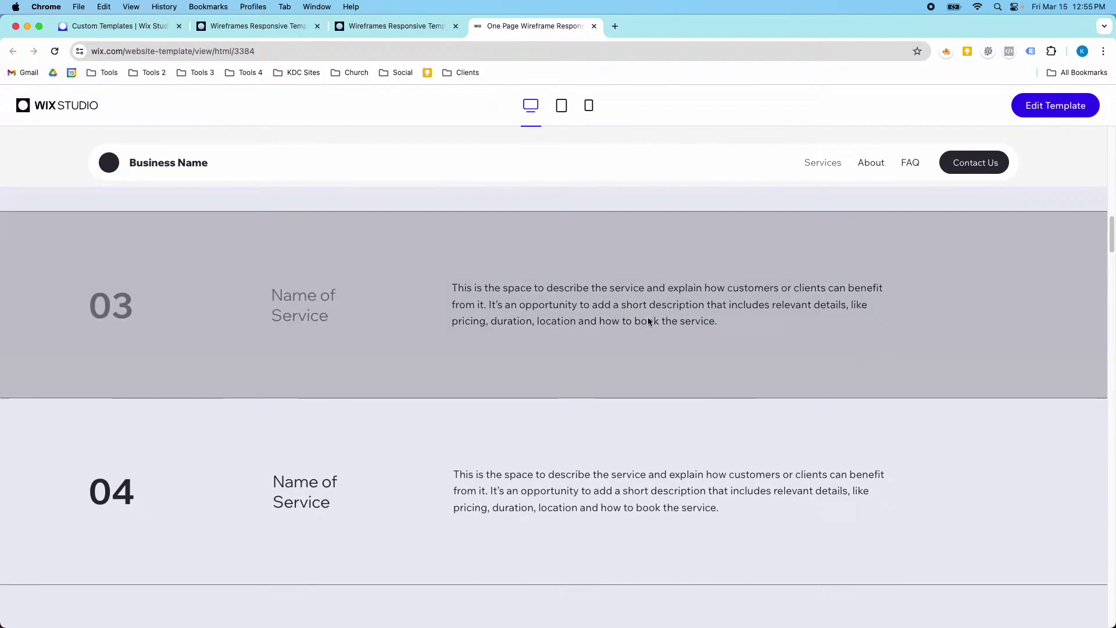
scroll(648, 321, "down", 5)
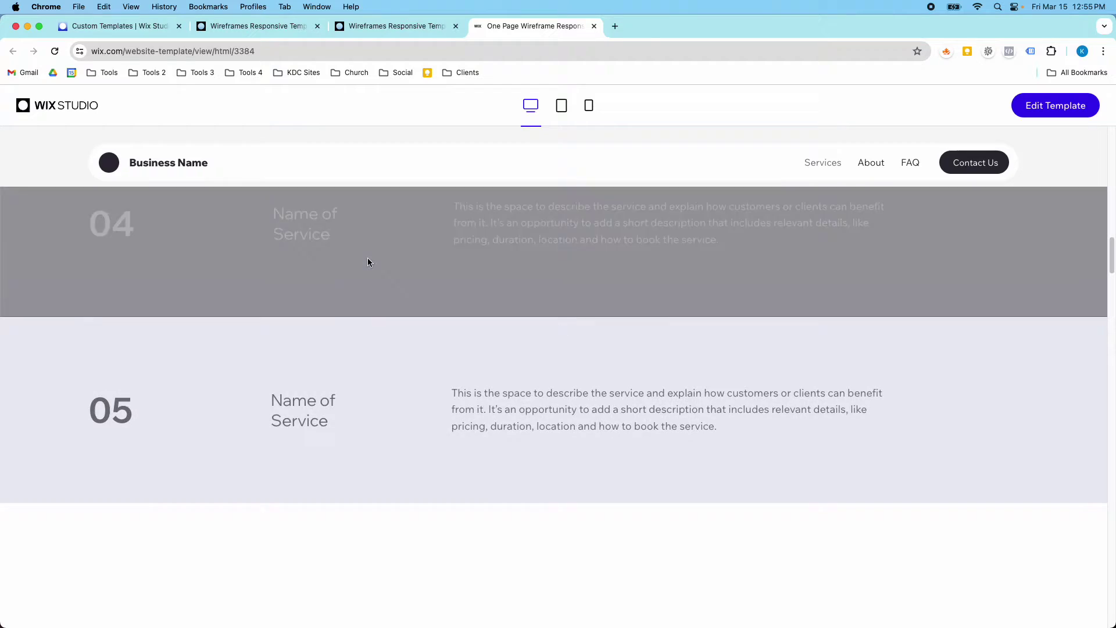
scroll(416, 324, "down", 5)
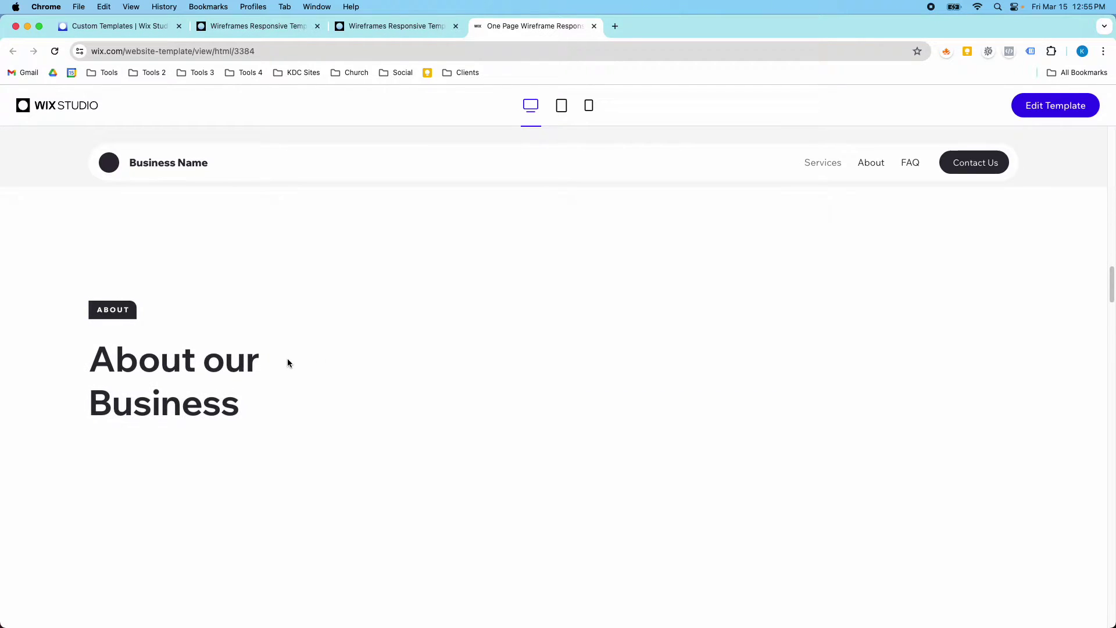
scroll(290, 361, "down", 2)
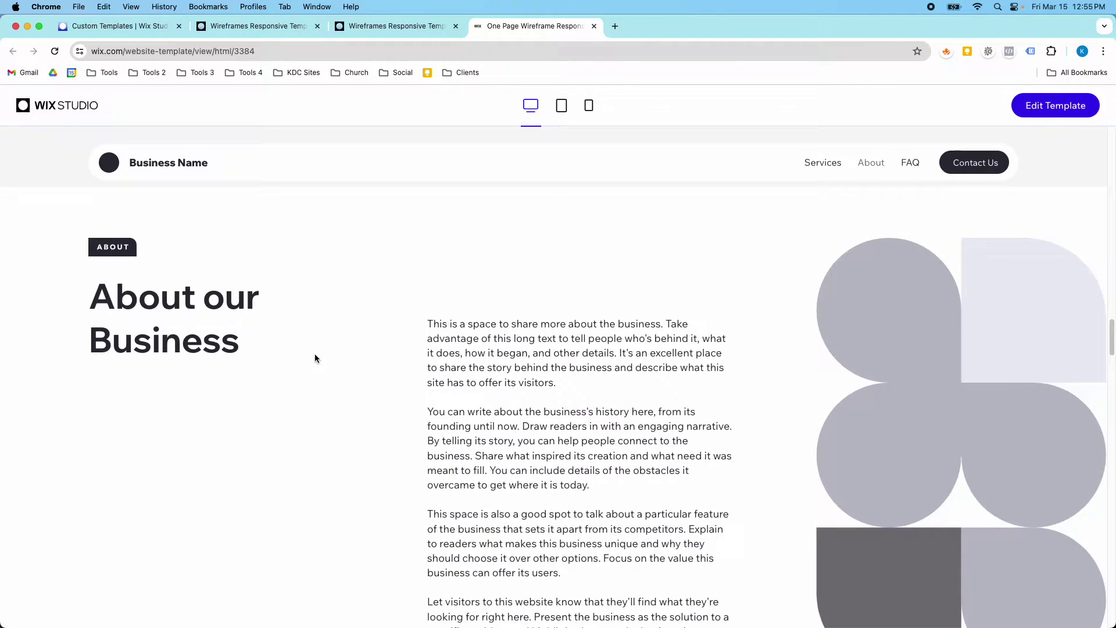
scroll(315, 355, "down", 10)
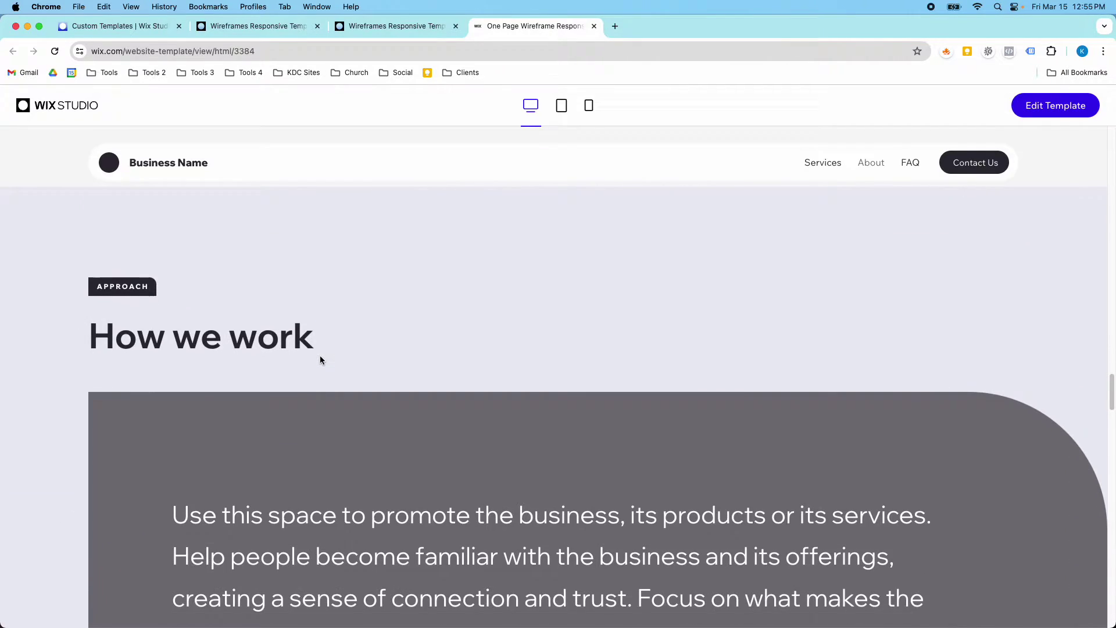
scroll(319, 356, "down", 15)
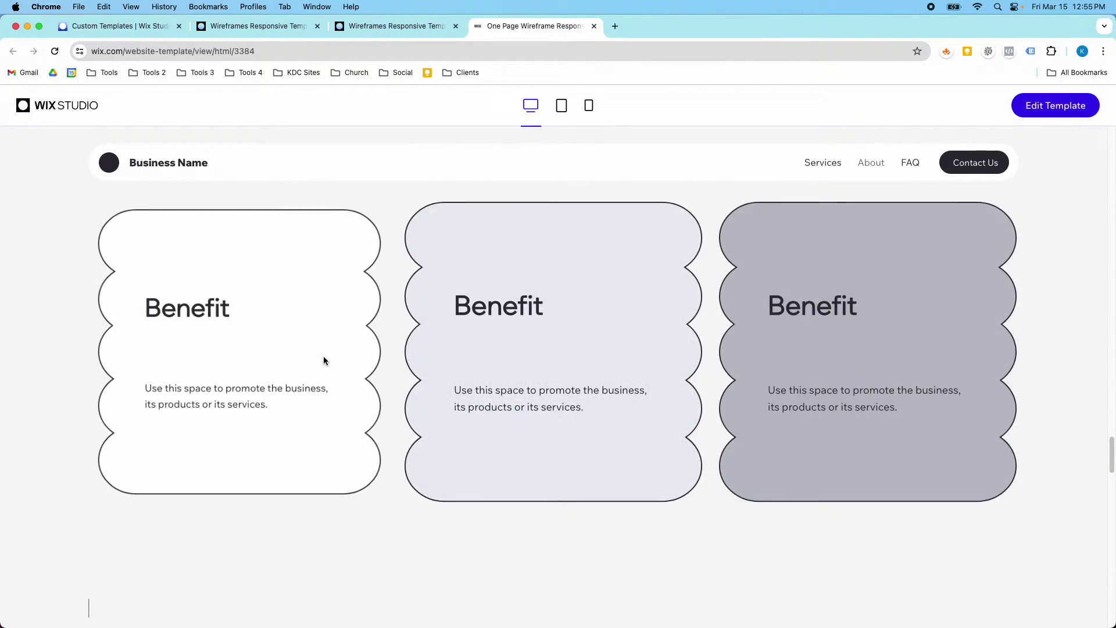
scroll(324, 360, "down", 2)
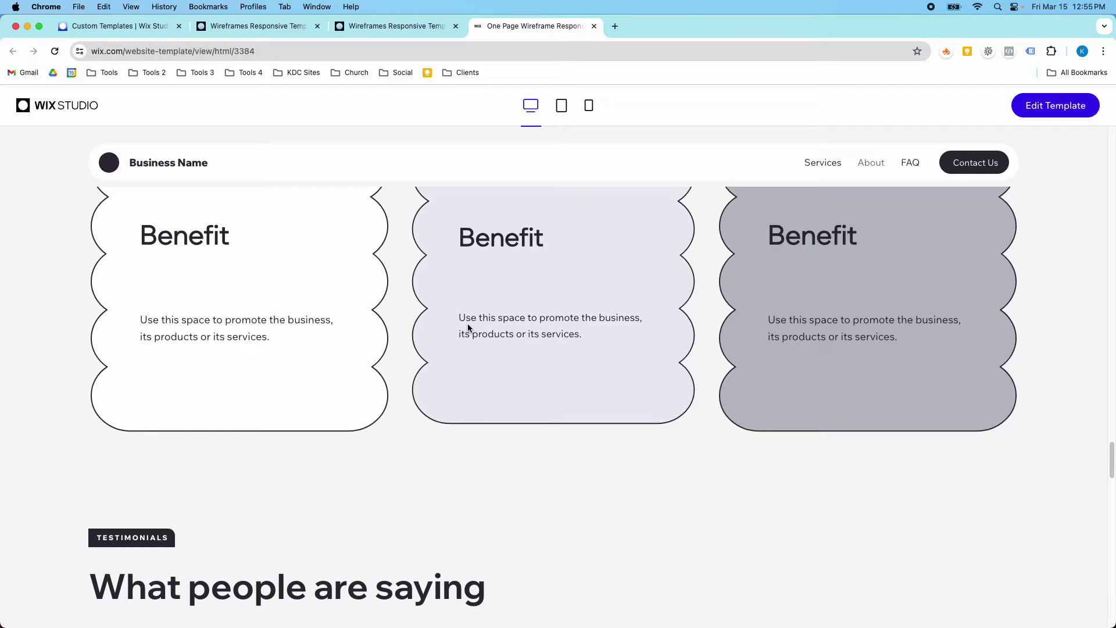
scroll(475, 314, "down", 5)
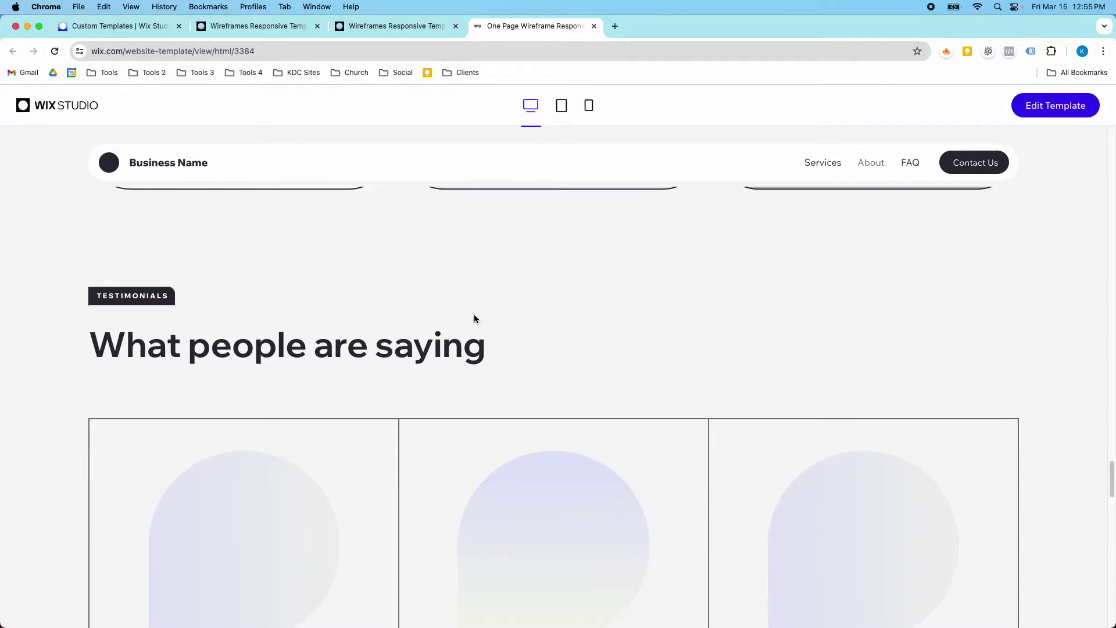
scroll(475, 314, "down", 11)
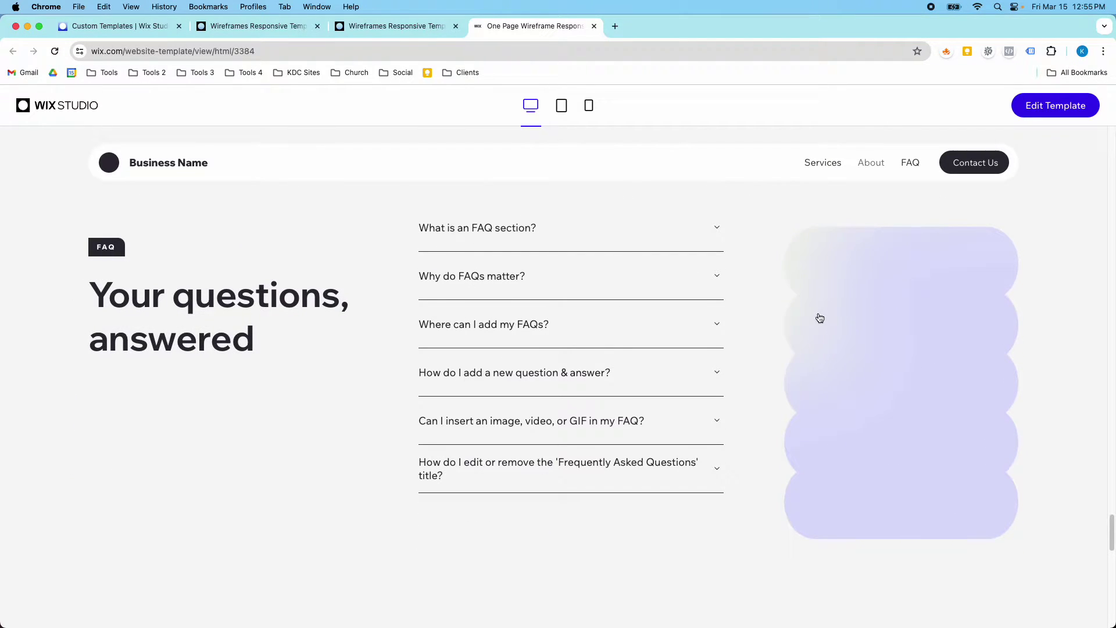
scroll(593, 328, "up", 8)
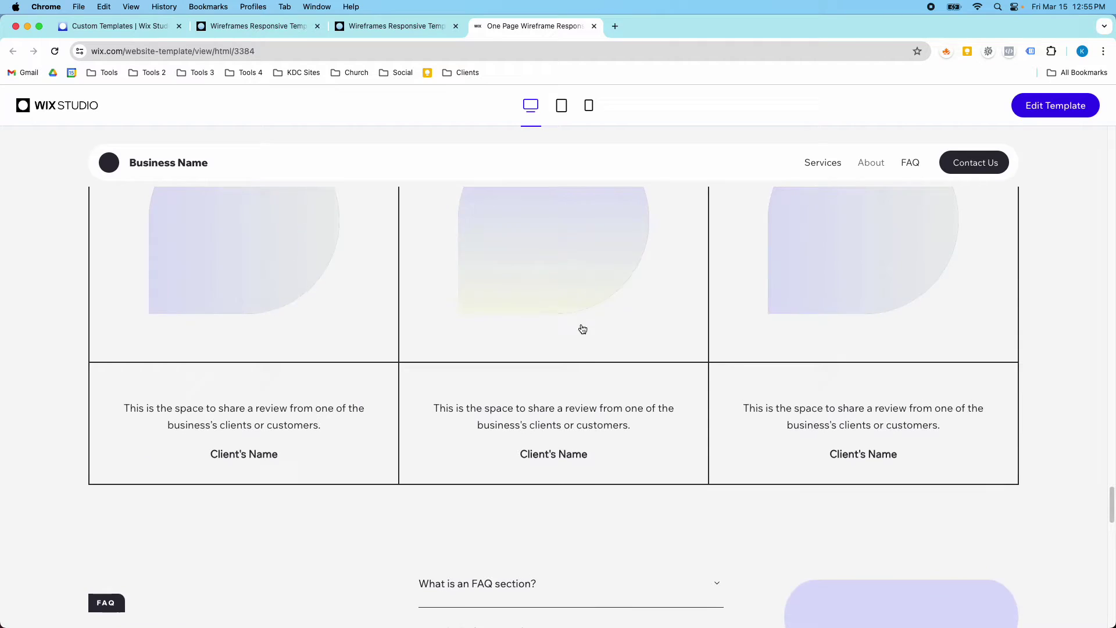
scroll(538, 404, "down", 3)
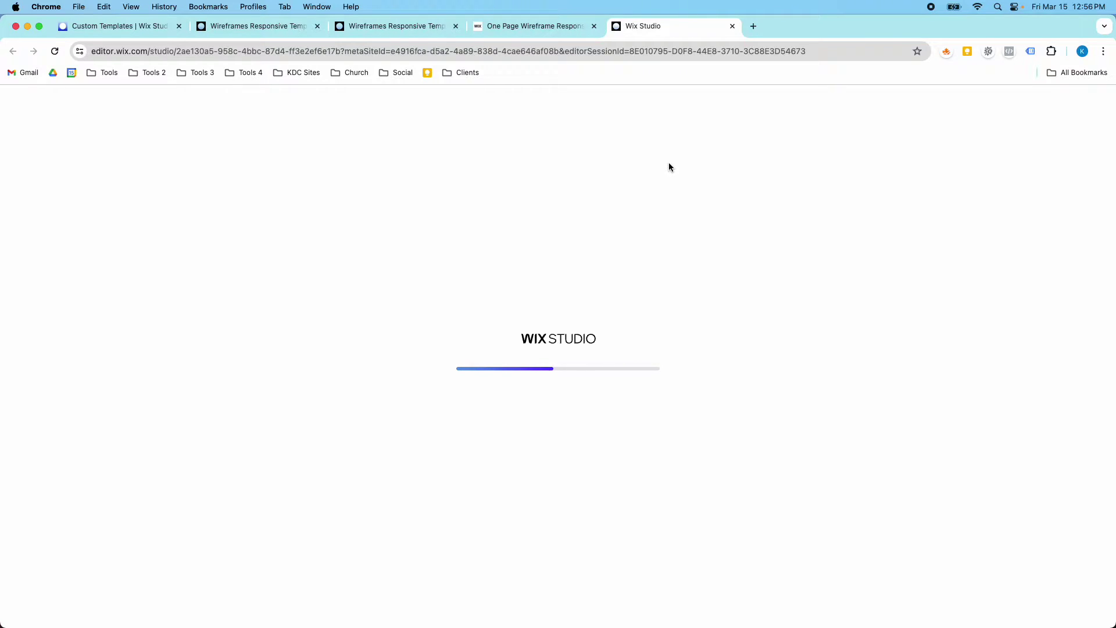
Go from the One Page Wireframe preview to the Wireframes gallery tab and scroll it.
left_click(514, 29)
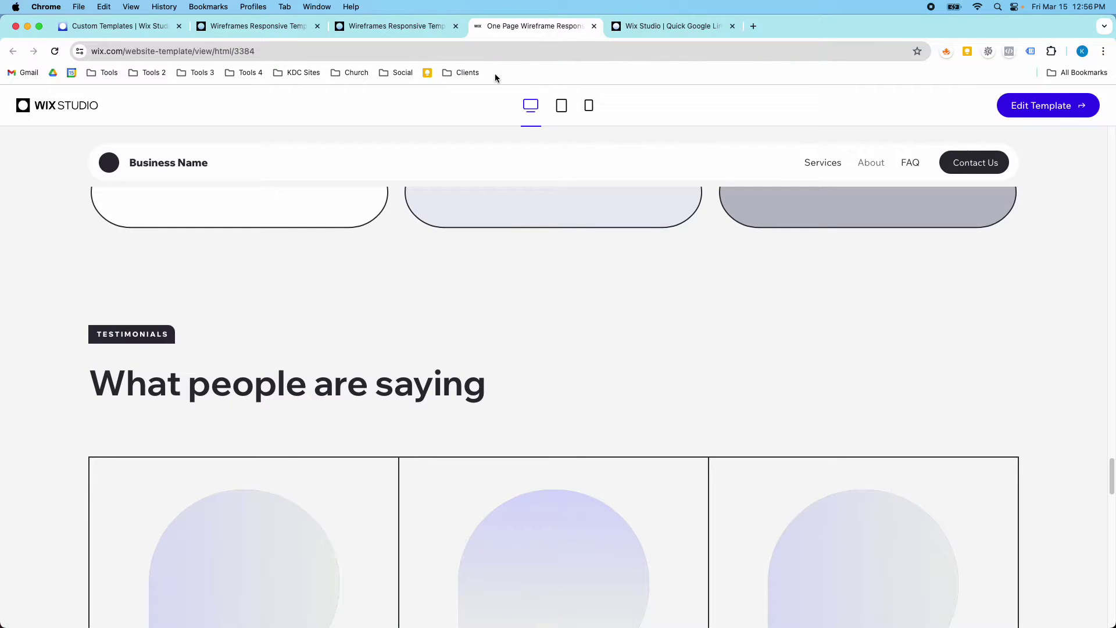
left_click(385, 26)
scroll(554, 216, "down", 5)
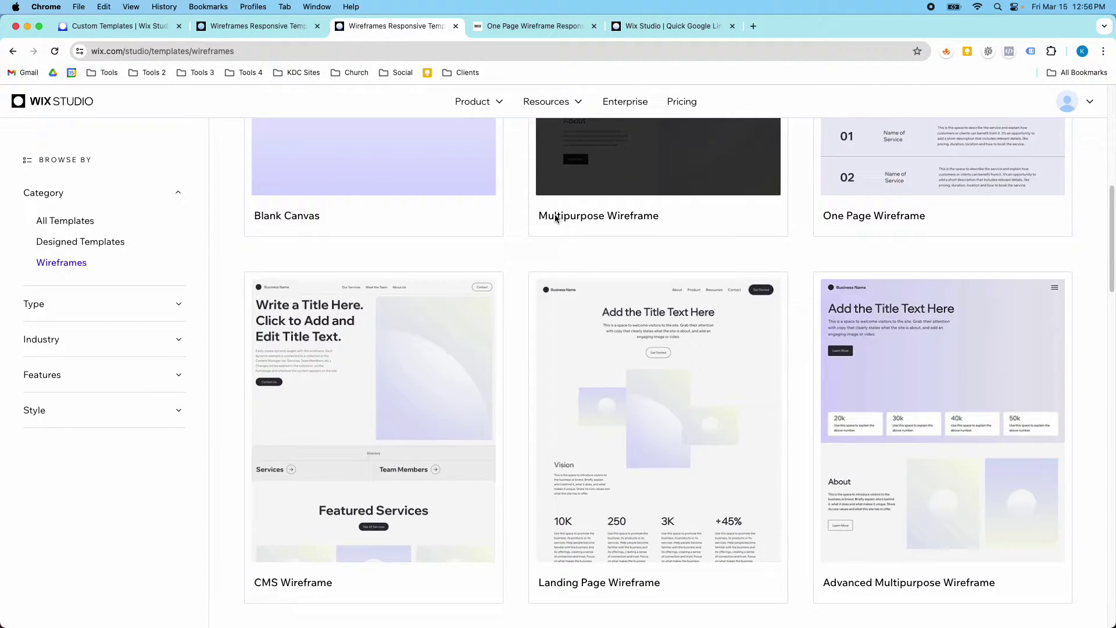
scroll(555, 217, "down", 3)
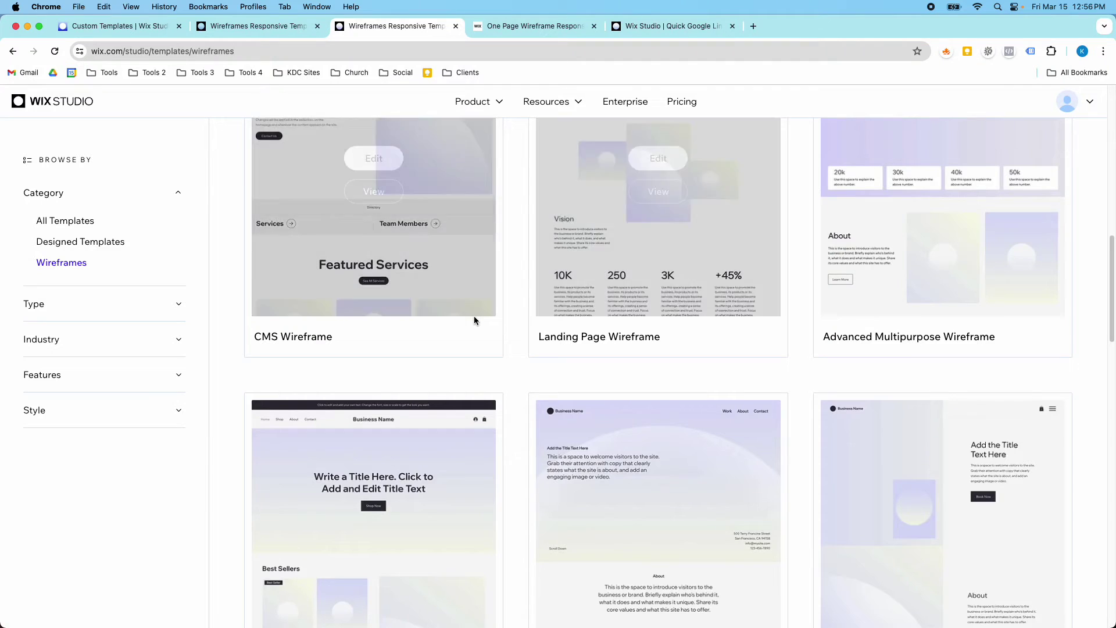
scroll(432, 318, "up", 8)
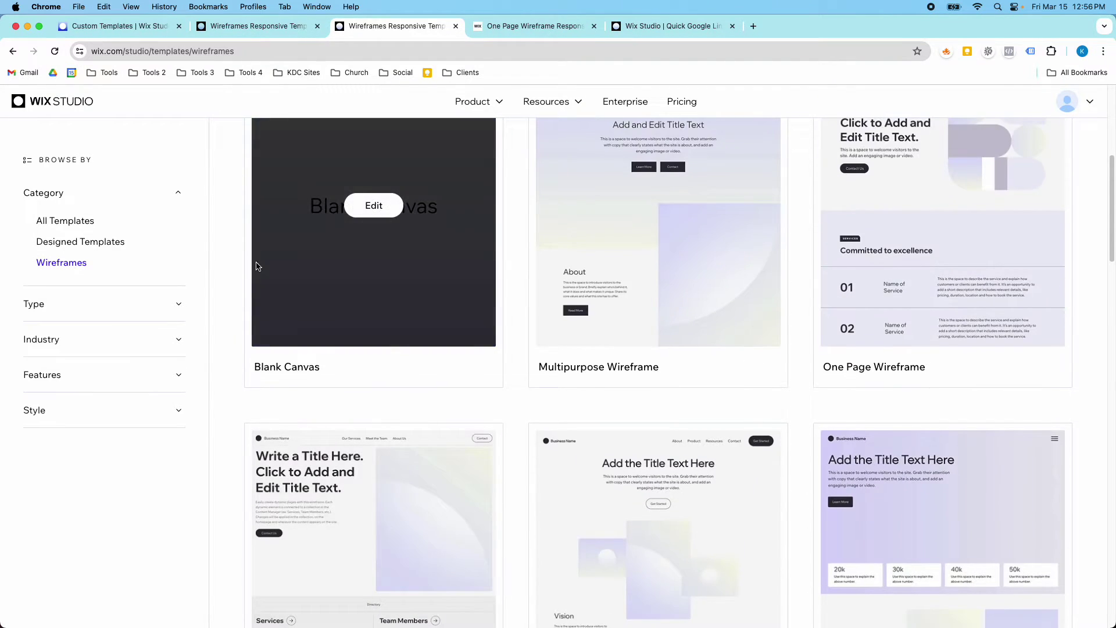
Show Designed Templates and expand its Type, Industry, Features and Style filters.
left_click(109, 250)
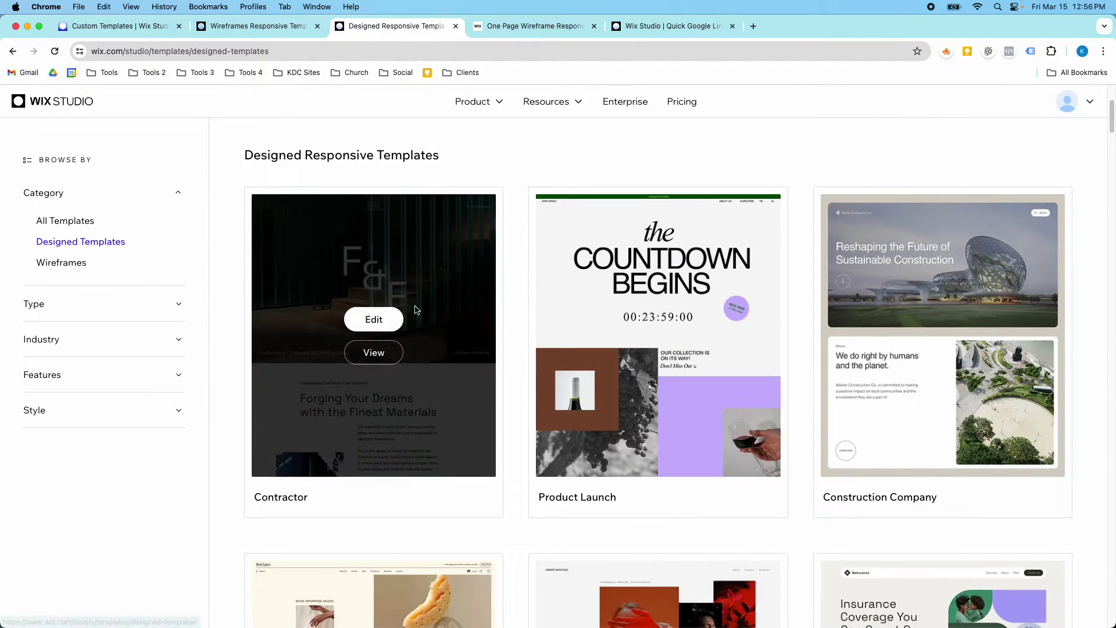
scroll(786, 364, "down", 3)
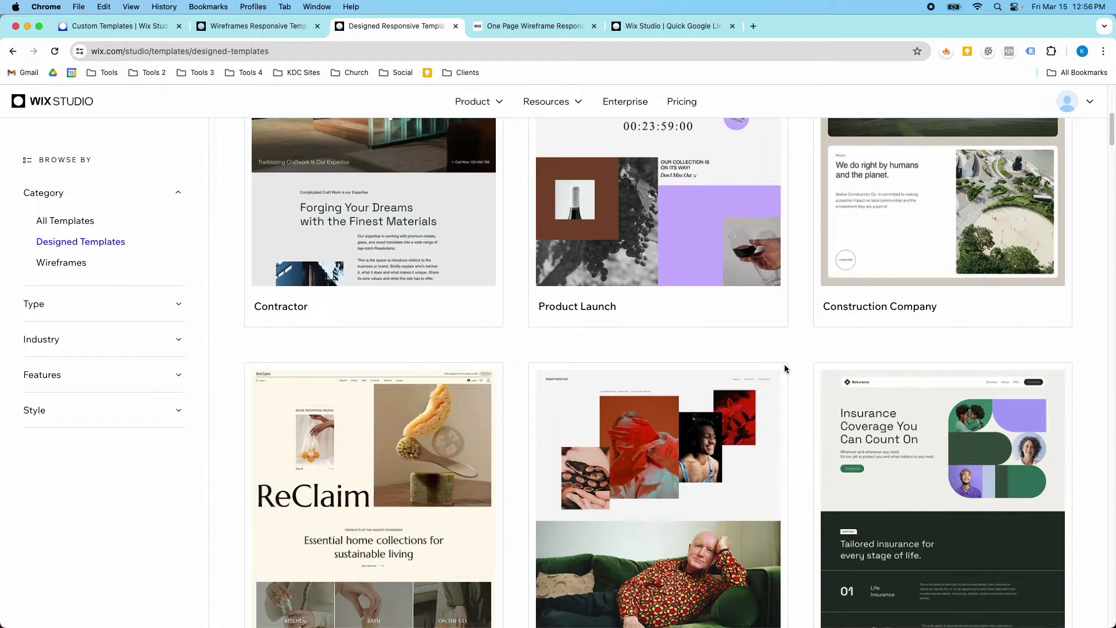
left_click(179, 306)
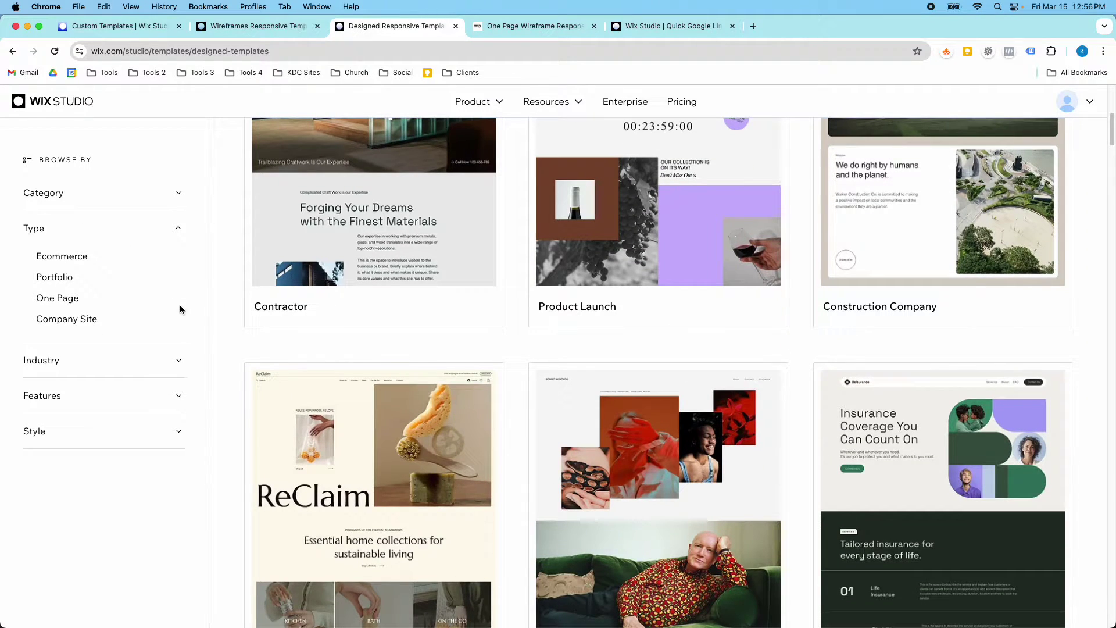
left_click(175, 363)
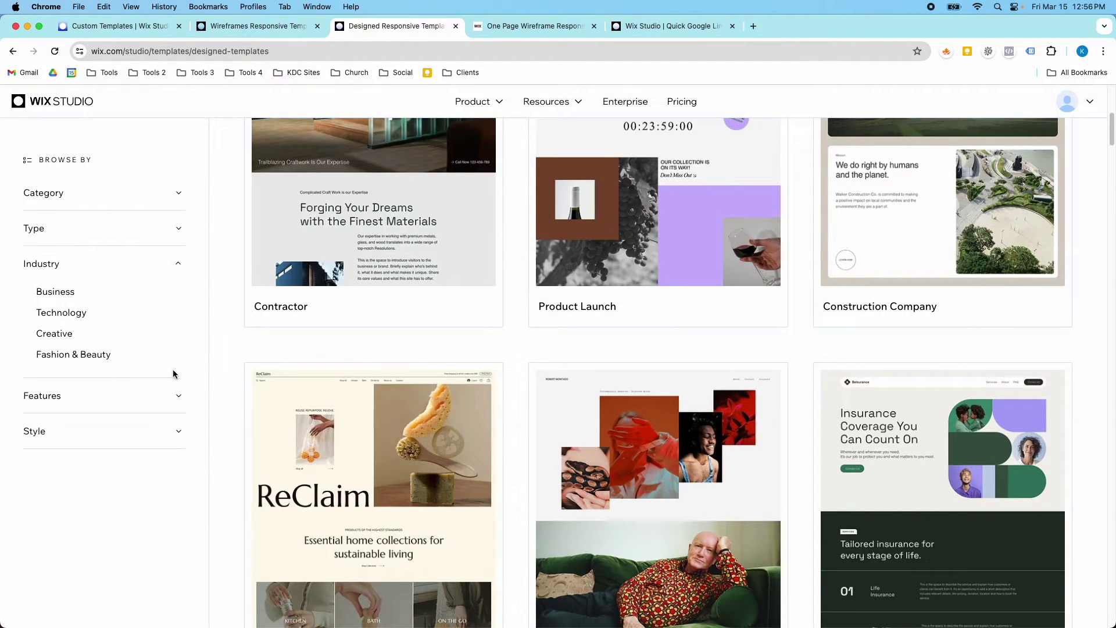
left_click(179, 399)
left_click(185, 437)
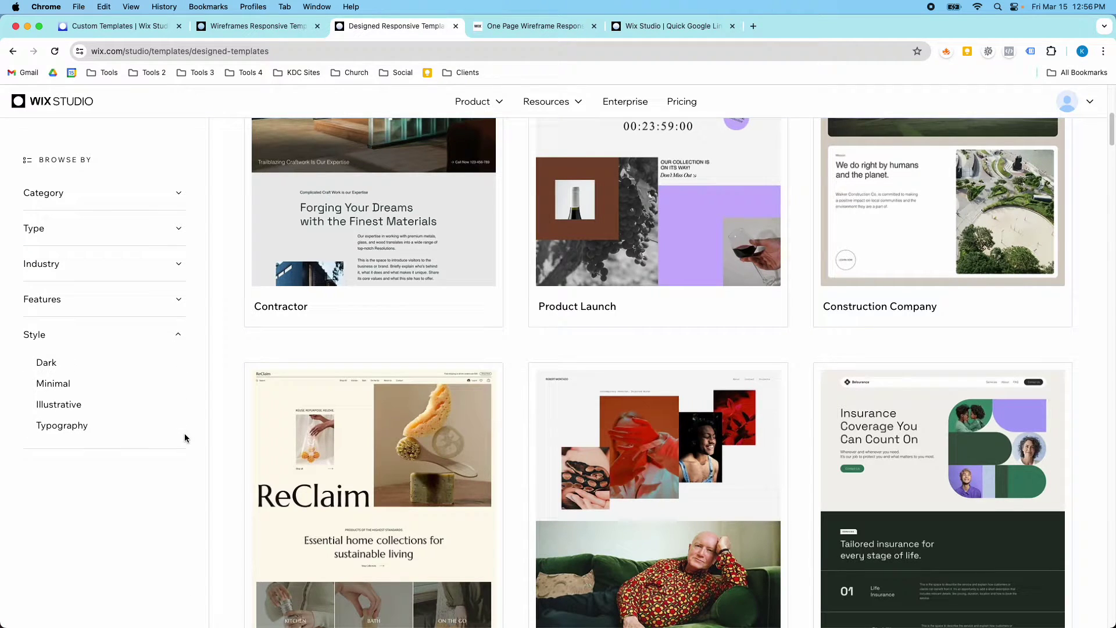
Scroll the Designed Templates gallery, then return to the template's editor tab.
scroll(349, 372, "down", 9)
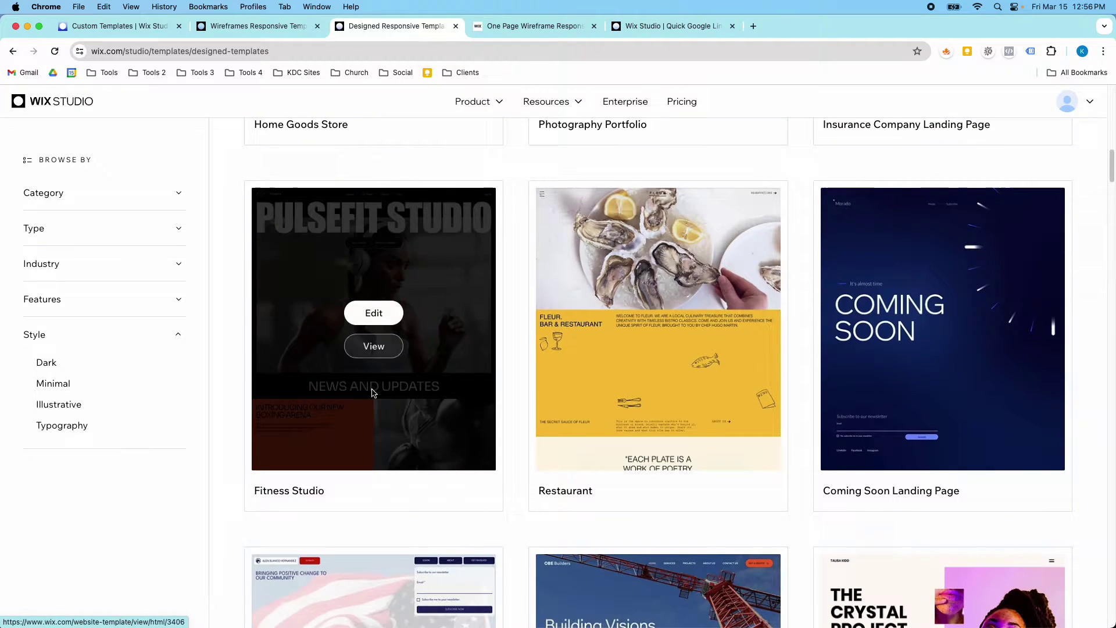
scroll(386, 403, "down", 3)
scroll(407, 361, "down", 4)
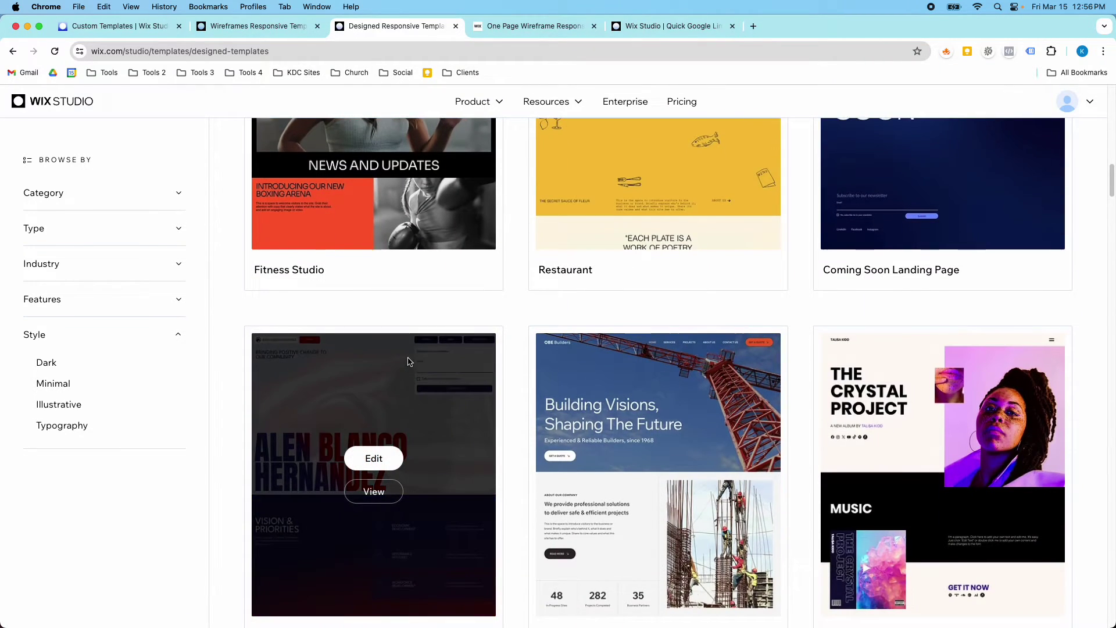
scroll(407, 360, "down", 1)
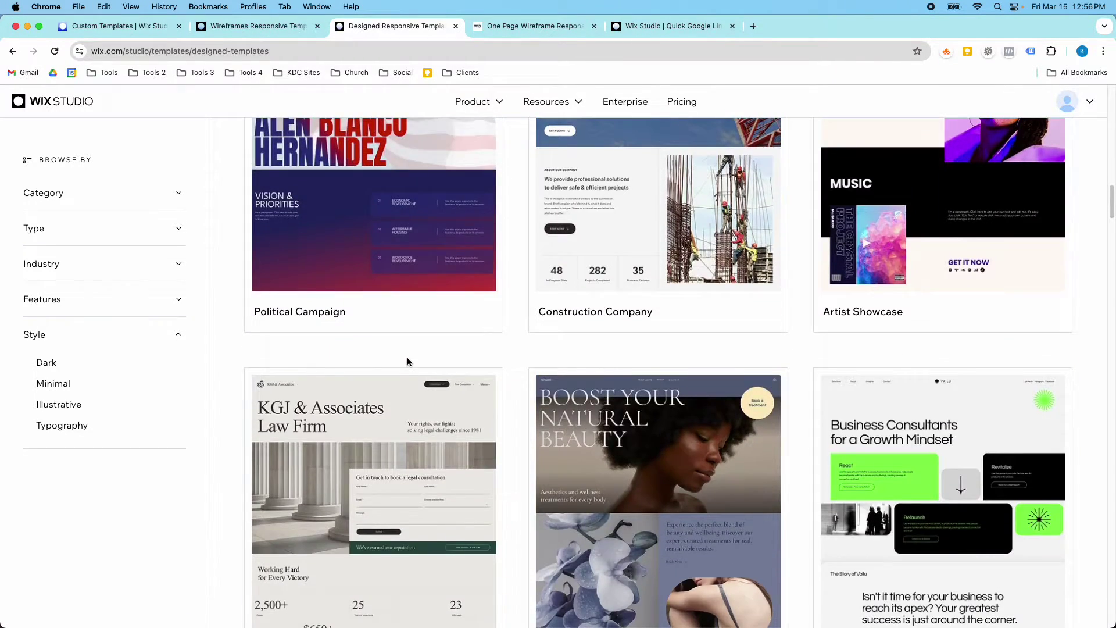
left_click(633, 28)
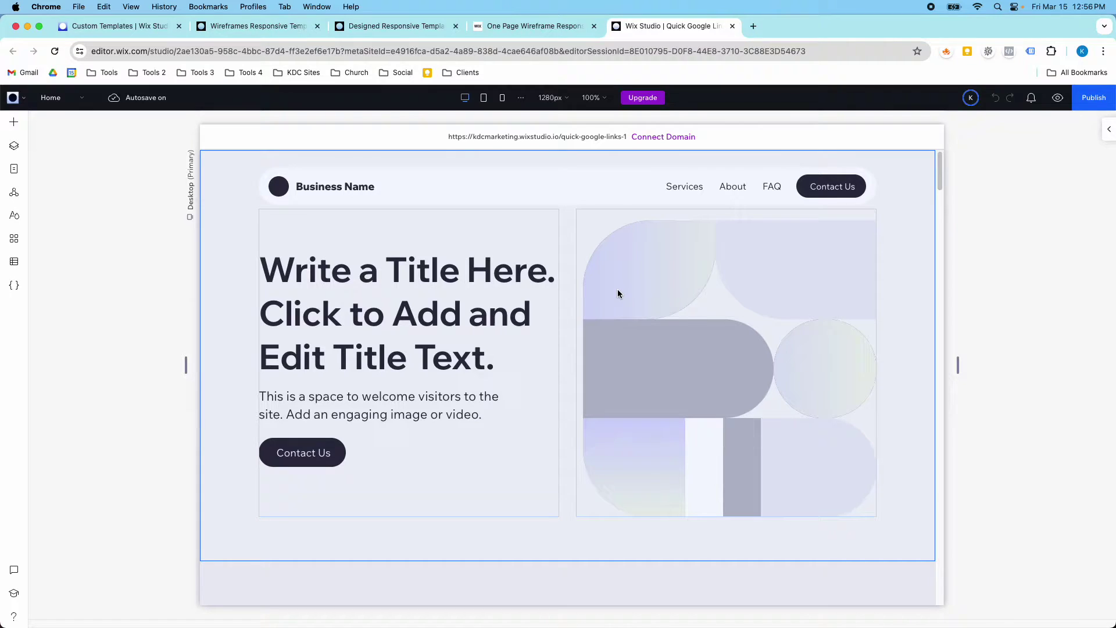
Select the hero's right image cell and its image container, showing its animations and effects.
left_click(702, 314)
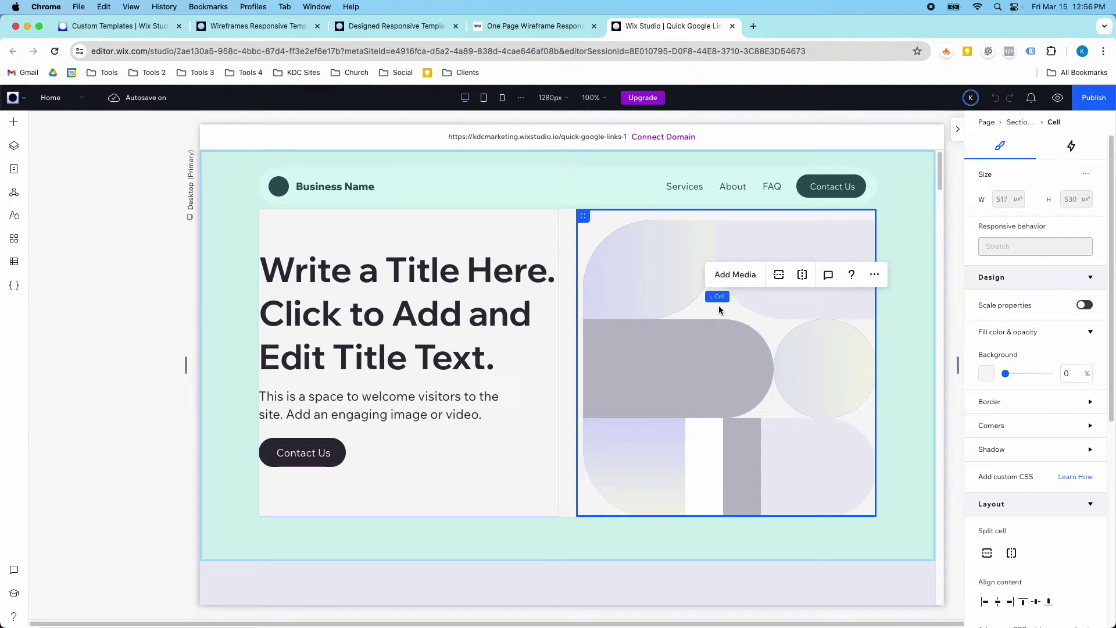
left_click(1071, 150)
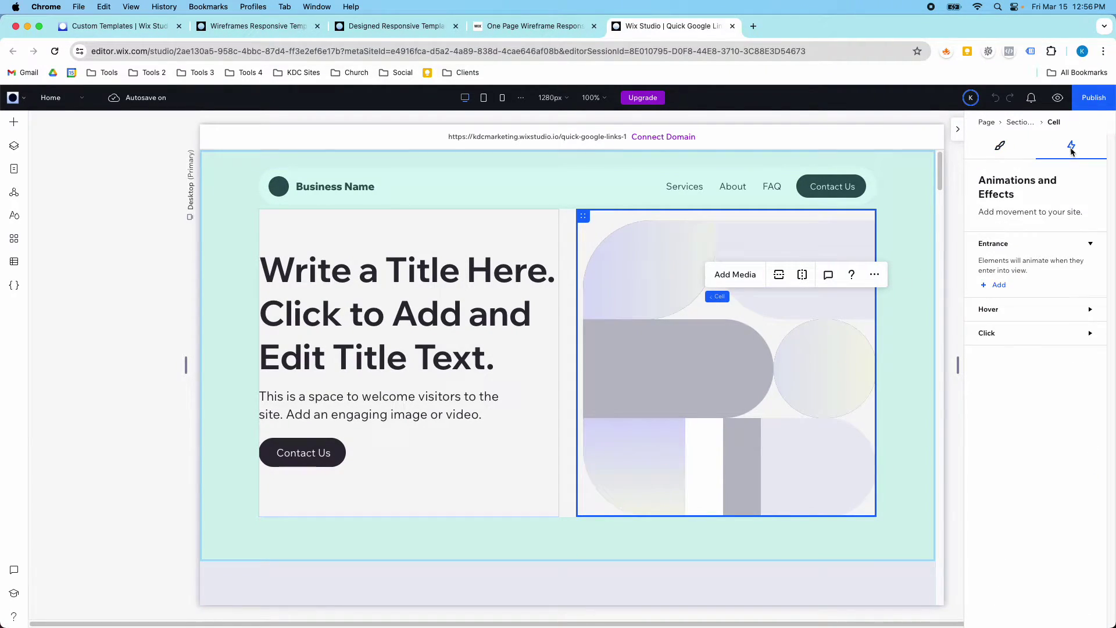
left_click(833, 351)
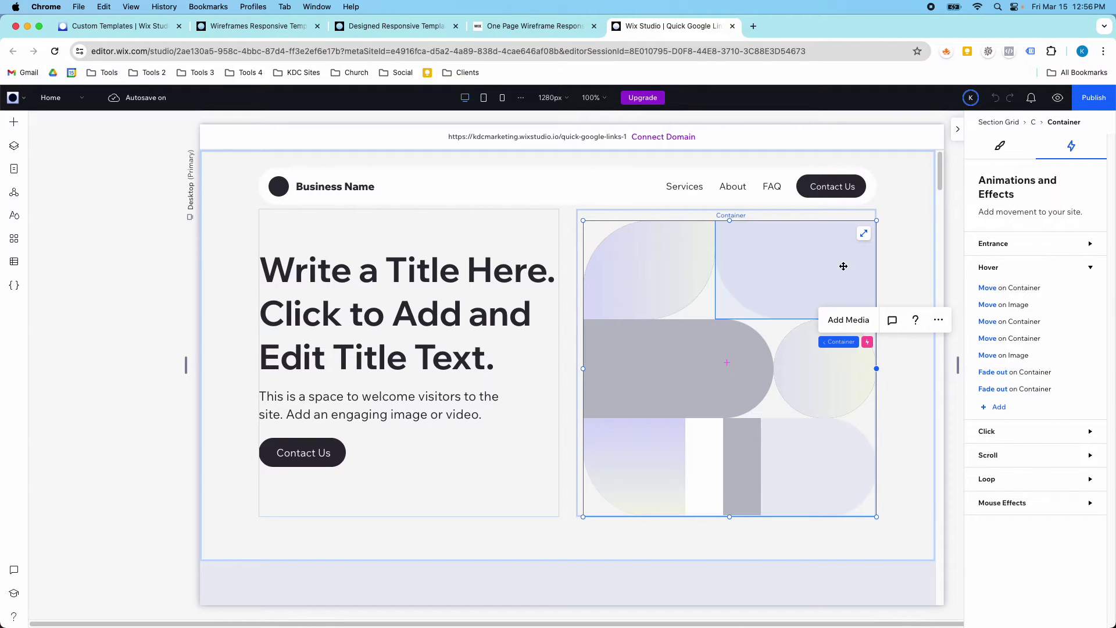
Preview the site live, then return to editing and scroll down to About our Business.
left_click(1052, 103)
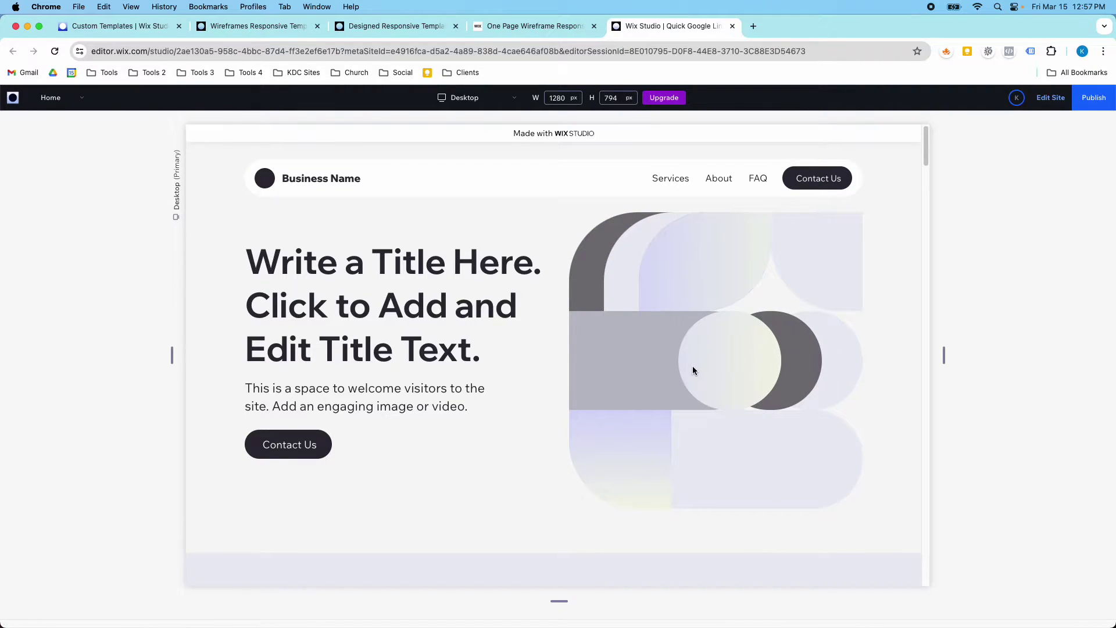
left_click(1051, 97)
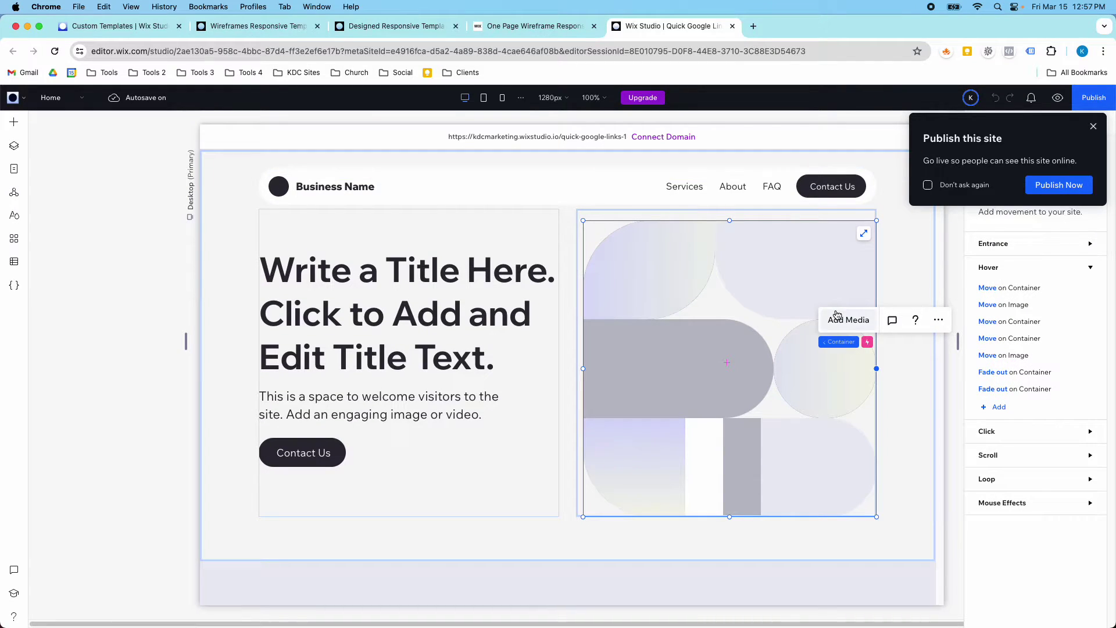
scroll(492, 290, "down", 10)
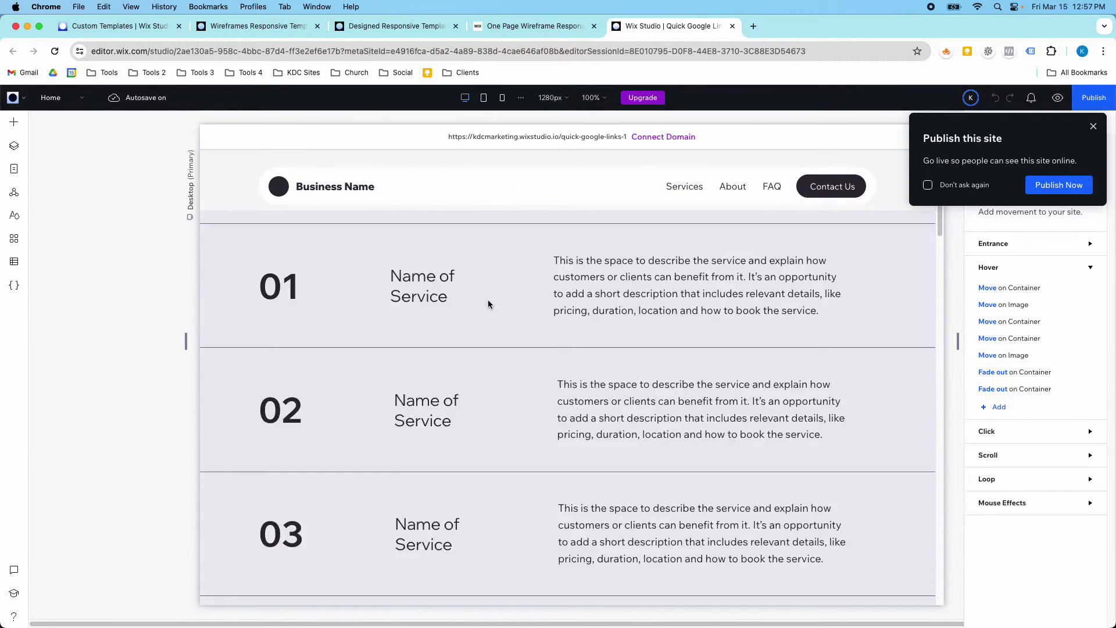
scroll(488, 299, "down", 10)
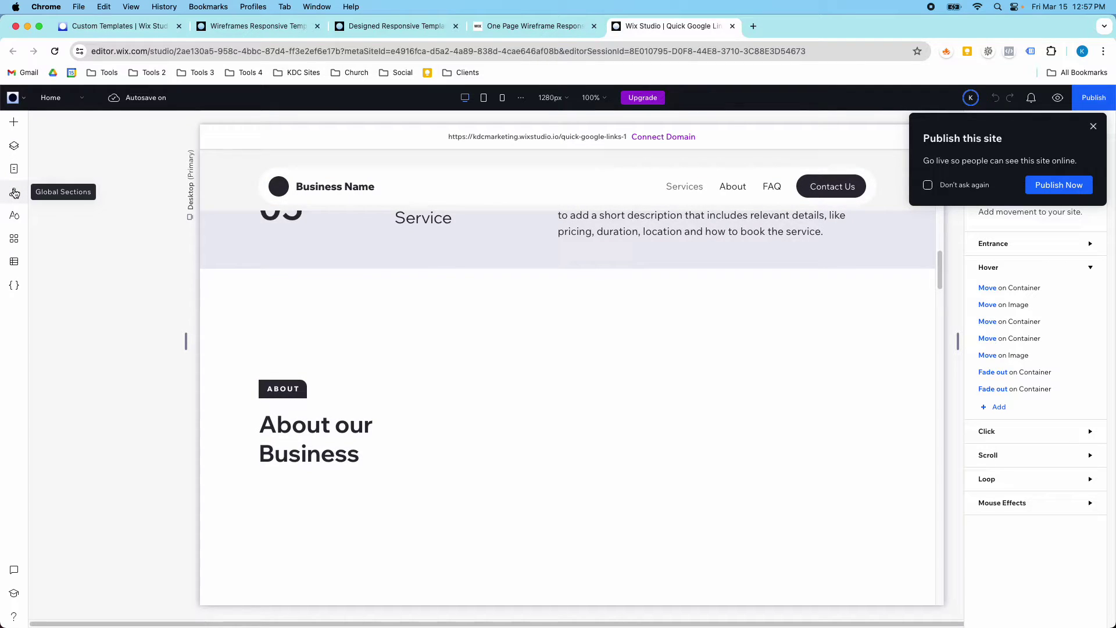
Set the Heading 1 site text style to the Rosewood font at 60px and apply it.
left_click(15, 216)
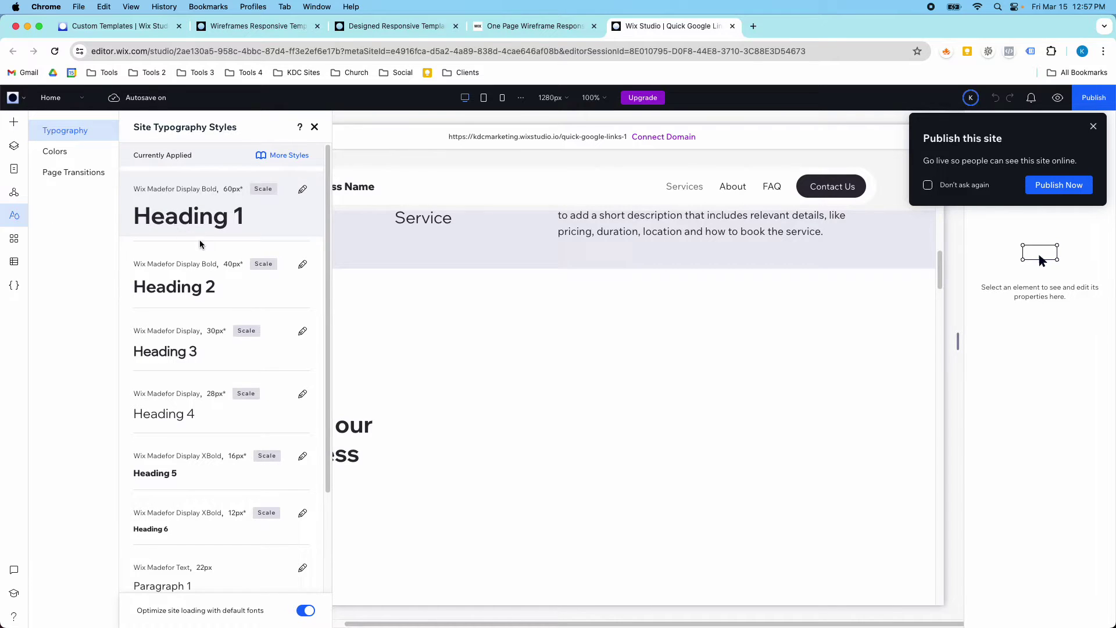
scroll(361, 297, "up", 5)
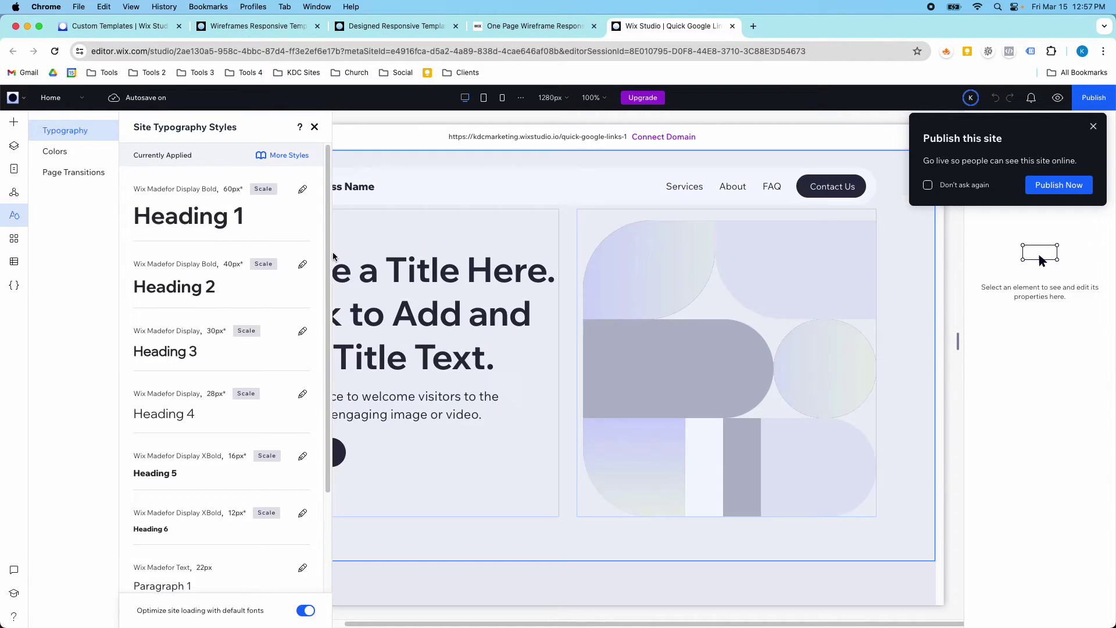
left_click(302, 190)
left_click(367, 221)
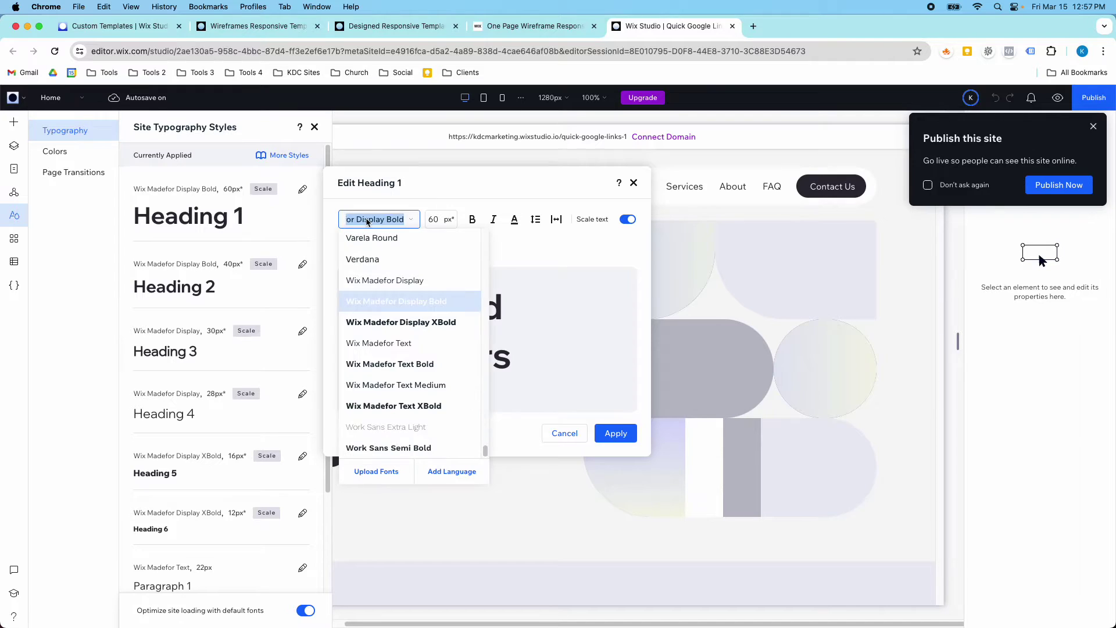
scroll(386, 285, "up", 10)
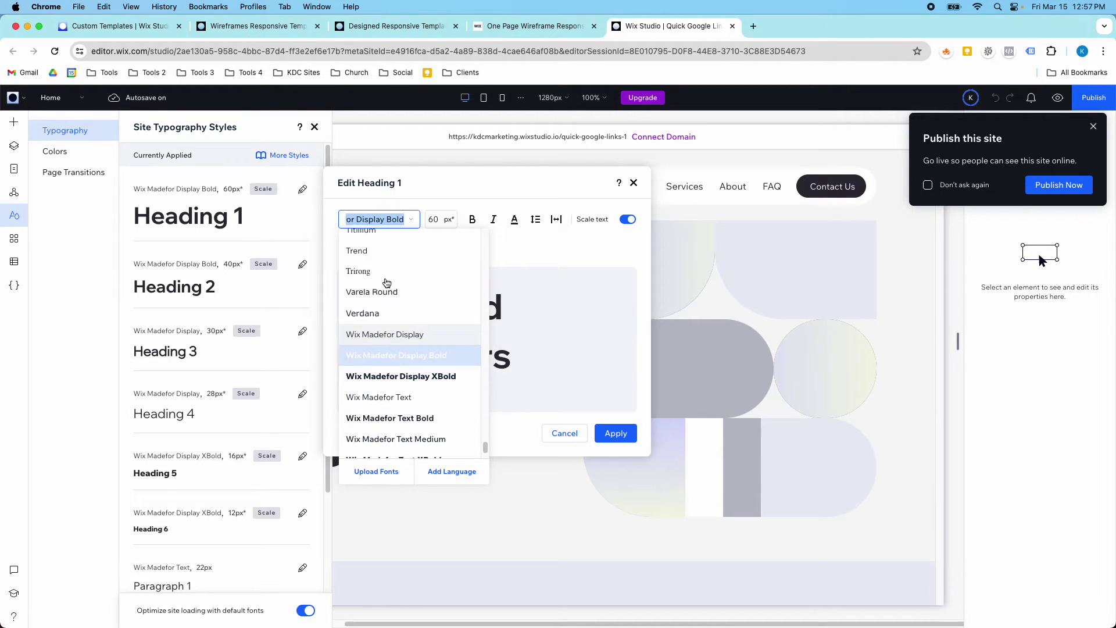
left_click(382, 445)
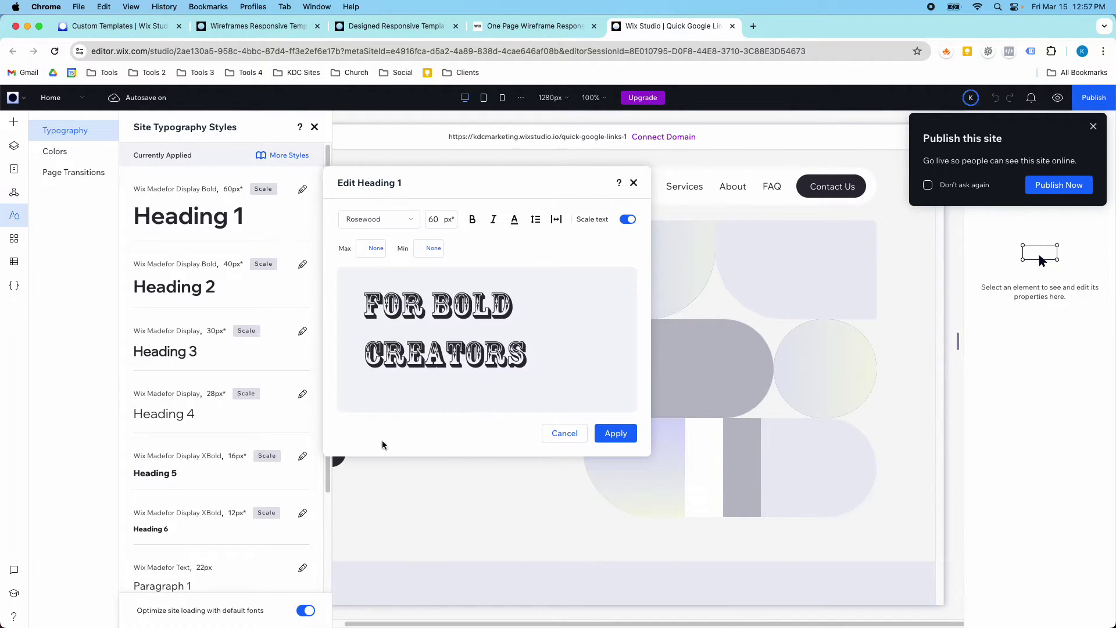
left_click(611, 445)
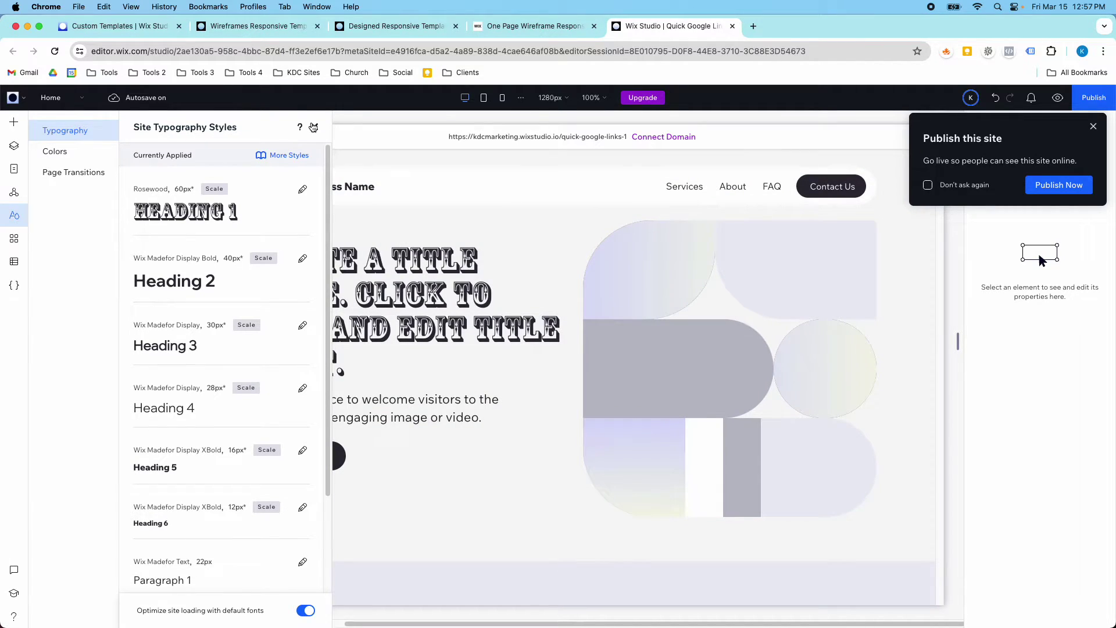
left_click(314, 127)
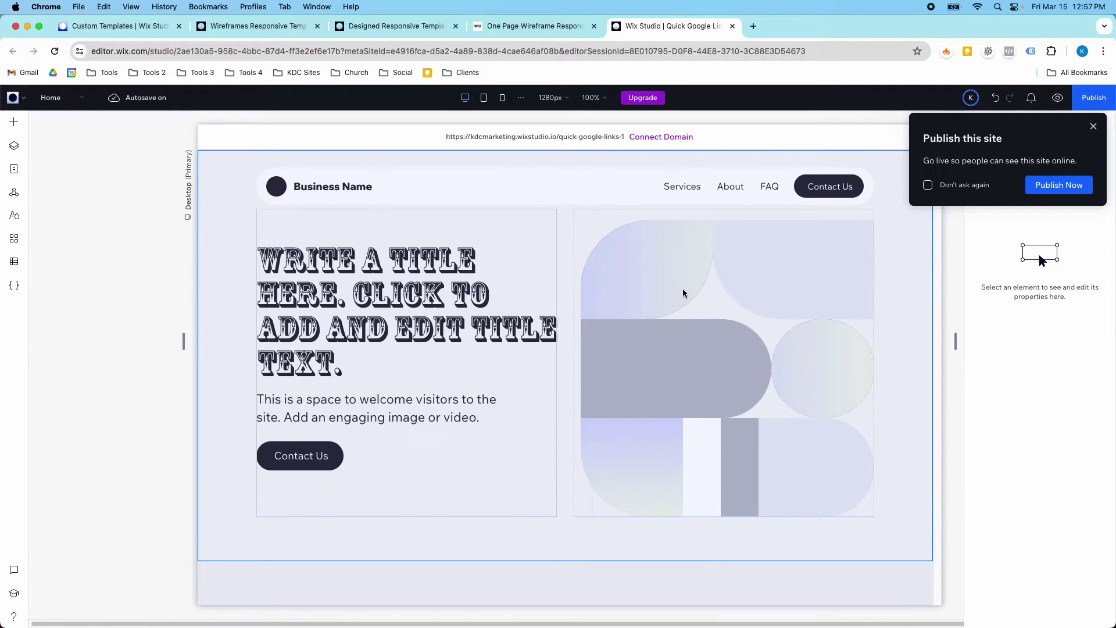
left_click(663, 292)
left_click(651, 284)
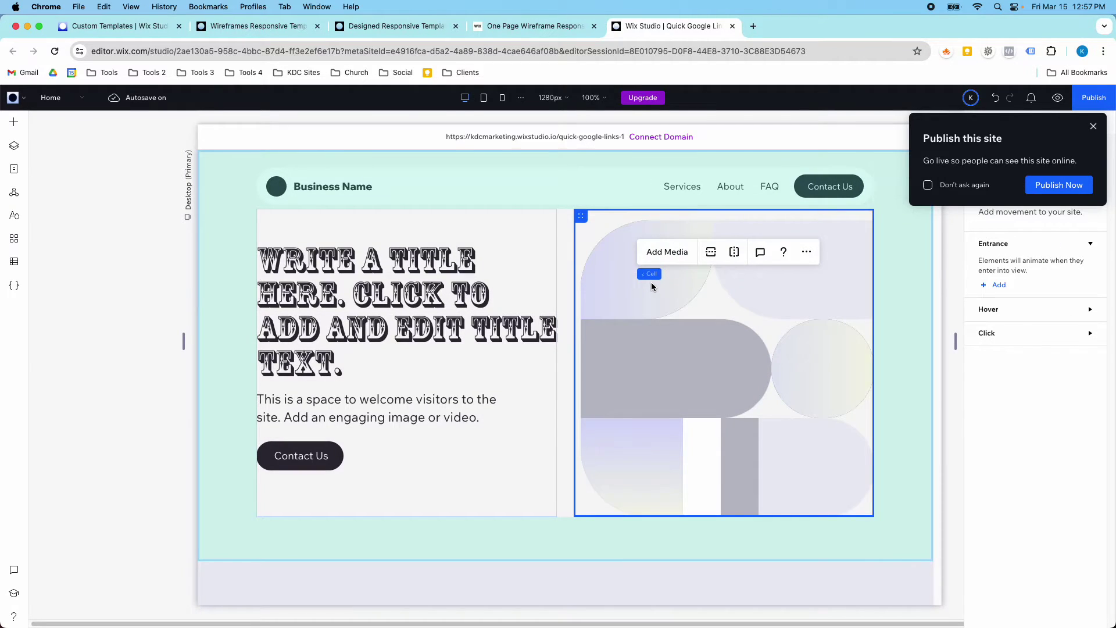
scroll(514, 359, "down", 5)
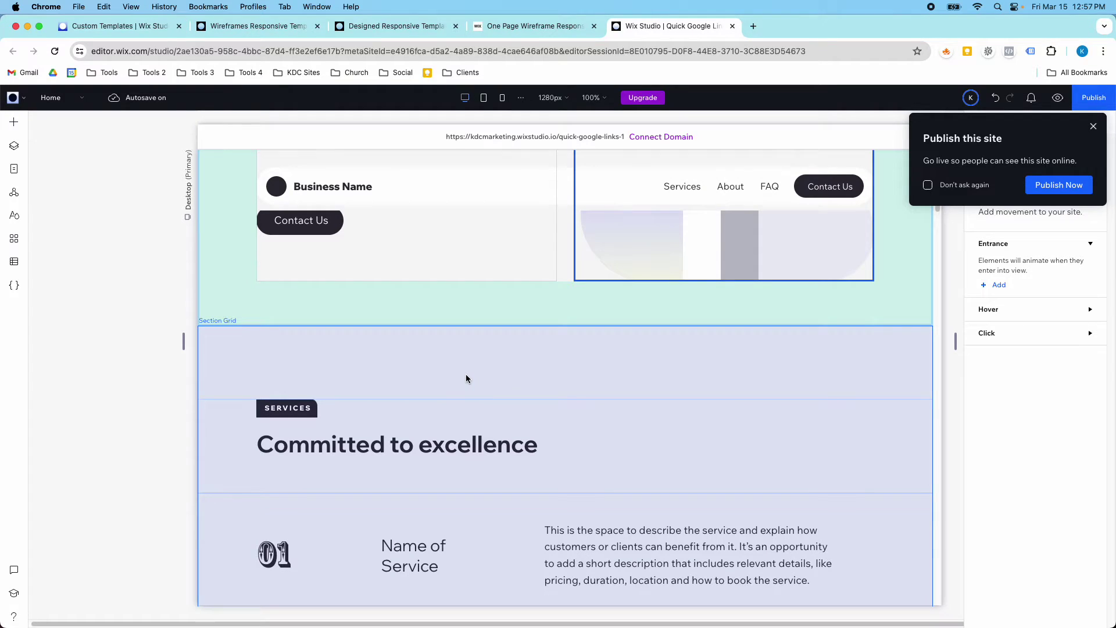
scroll(465, 376, "down", 5)
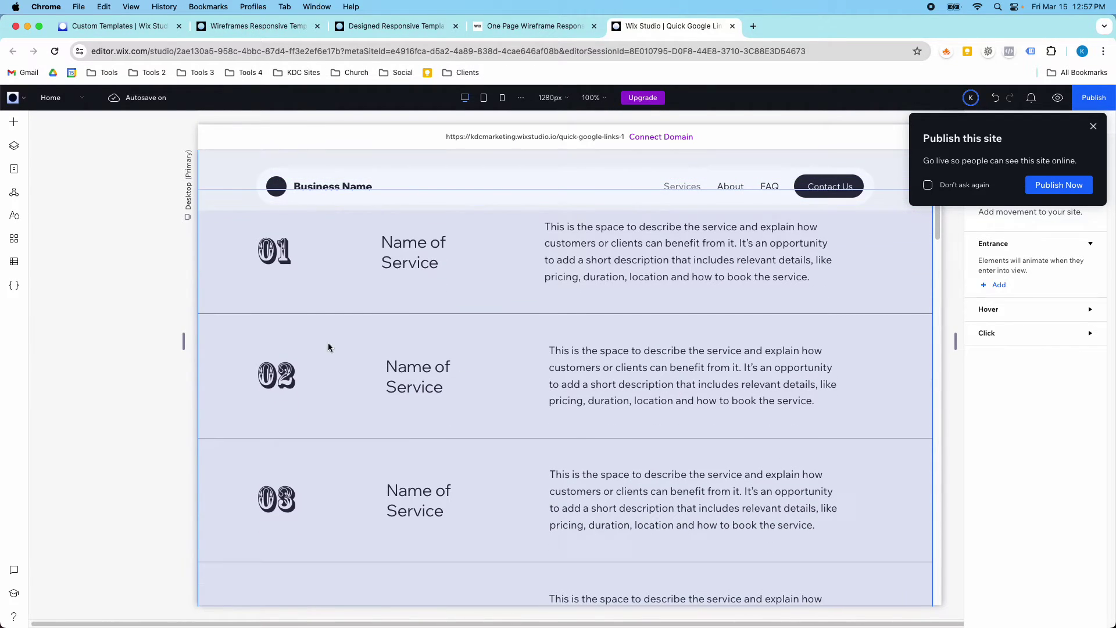
scroll(303, 342, "down", 10)
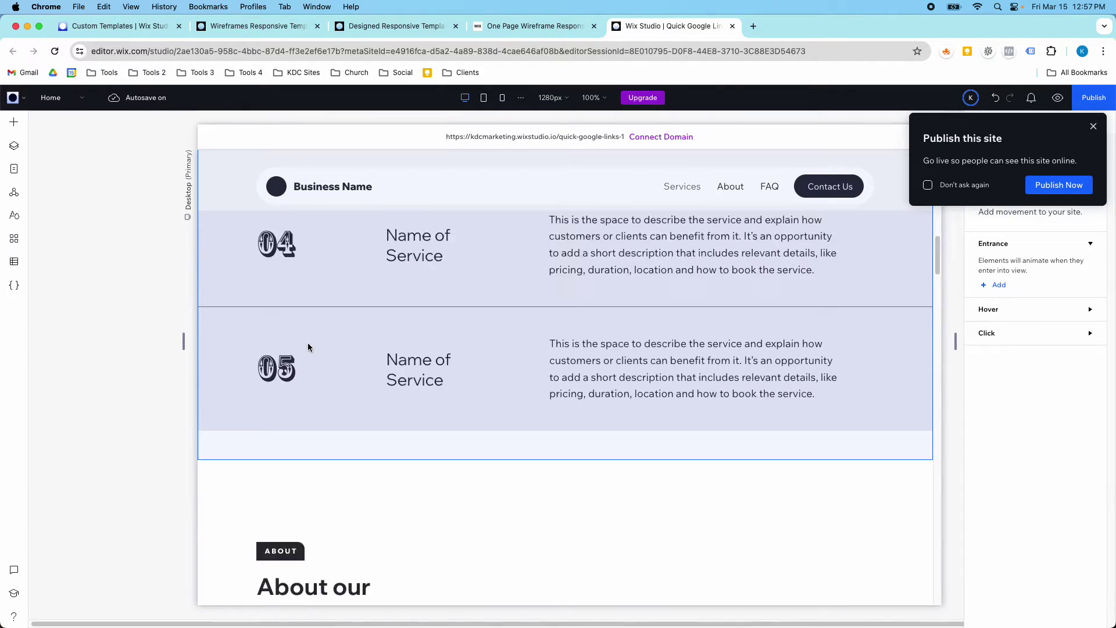
scroll(308, 343, "down", 10)
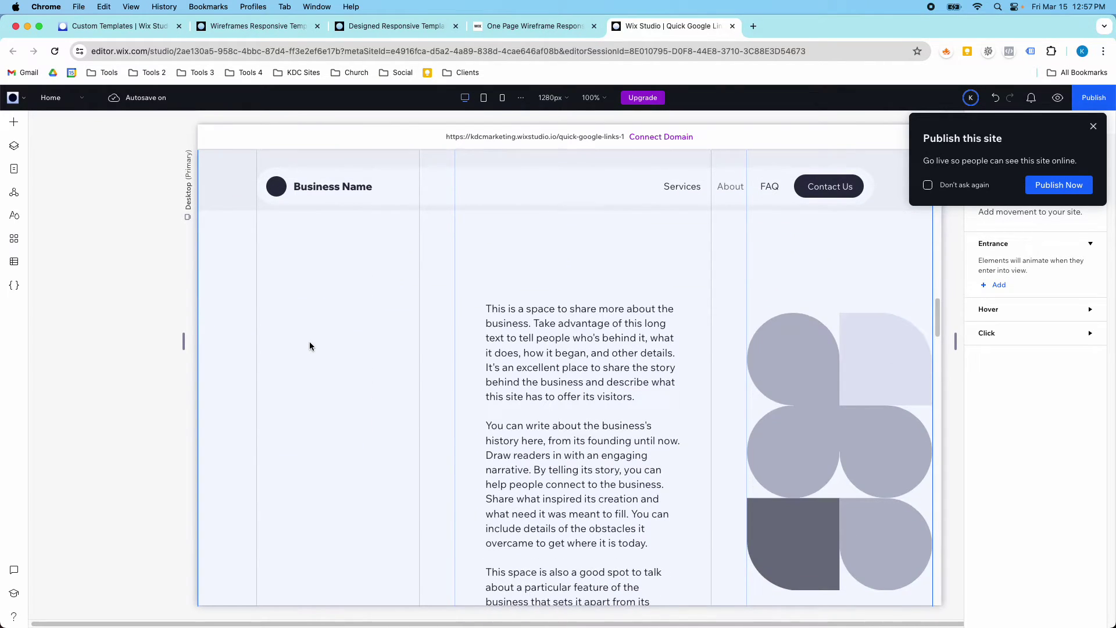
scroll(312, 346, "down", 10)
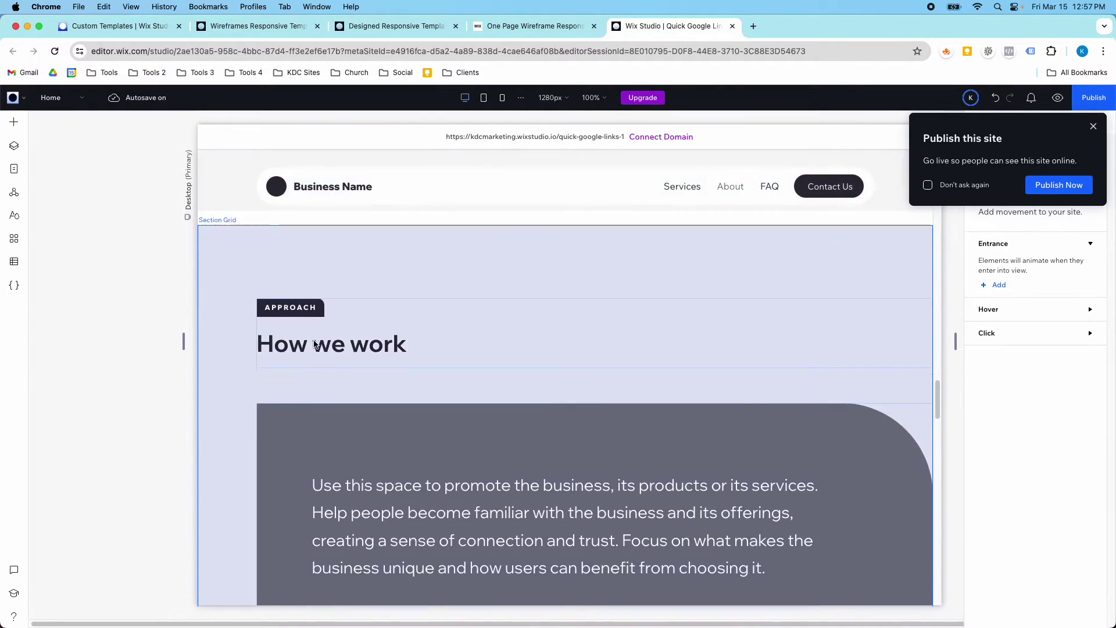
scroll(314, 343, "down", 7)
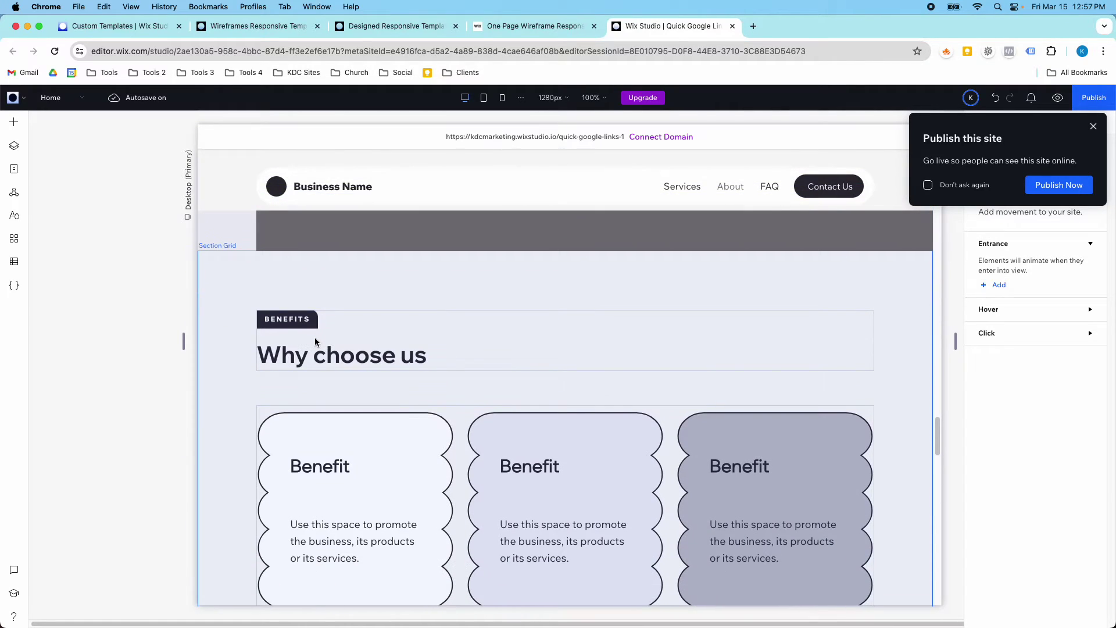
scroll(317, 340, "down", 2)
scroll(320, 340, "up", 6)
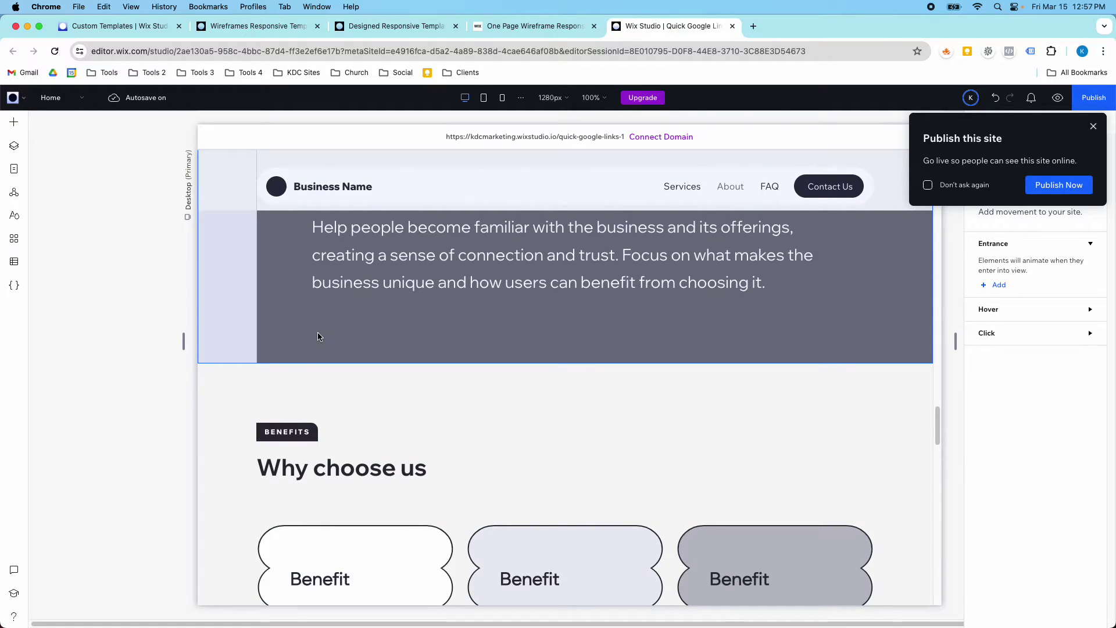
scroll(317, 335, "down", 15)
Open the Site Pages manager from the Home page dropdown.
scroll(282, 244, "up", 5)
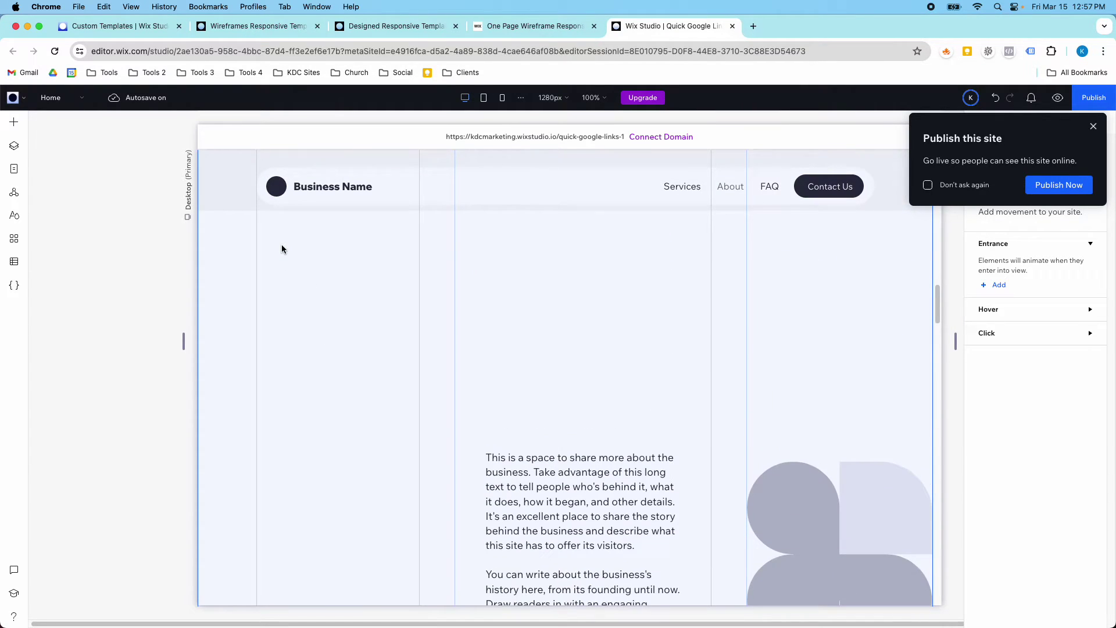
left_click(76, 98)
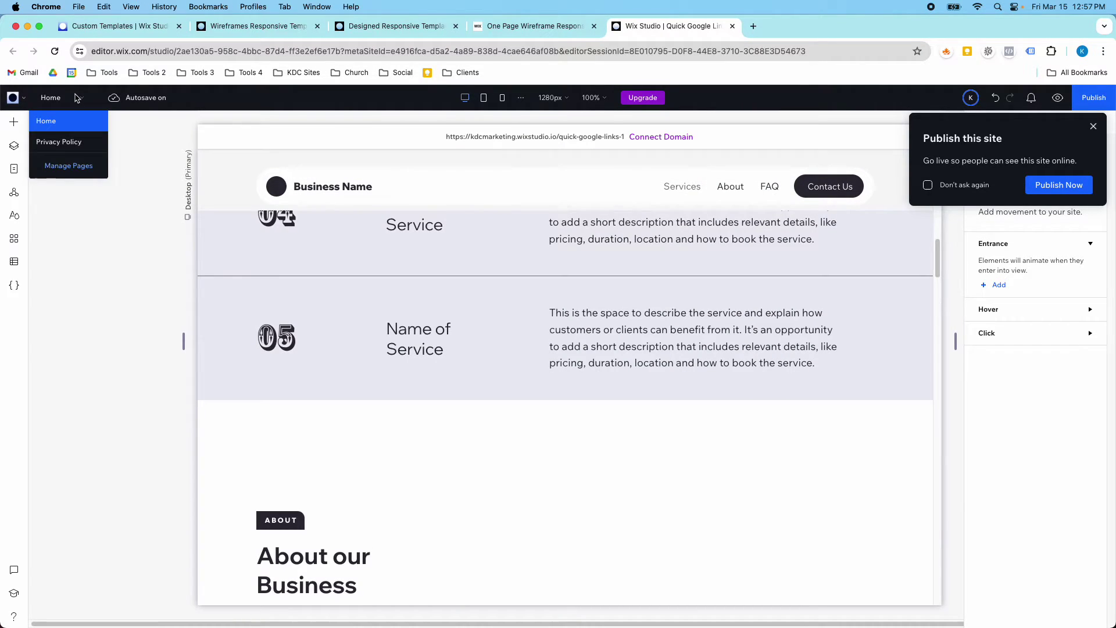
left_click(68, 166)
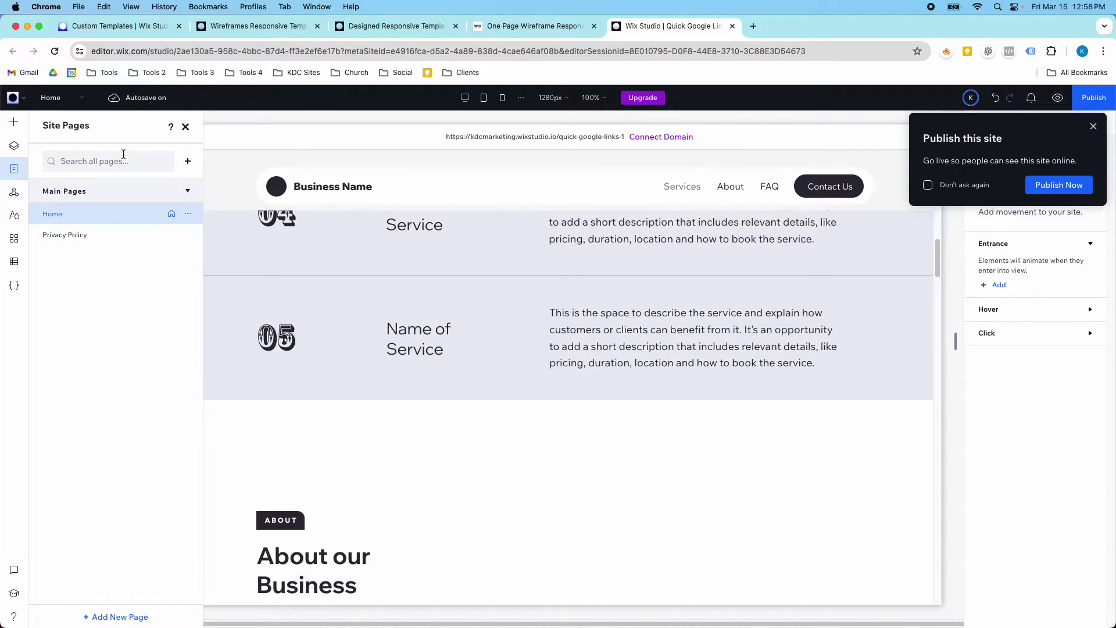
Close the Site Pages manager and dismiss the 'Publish this site' prompt.
left_click(186, 127)
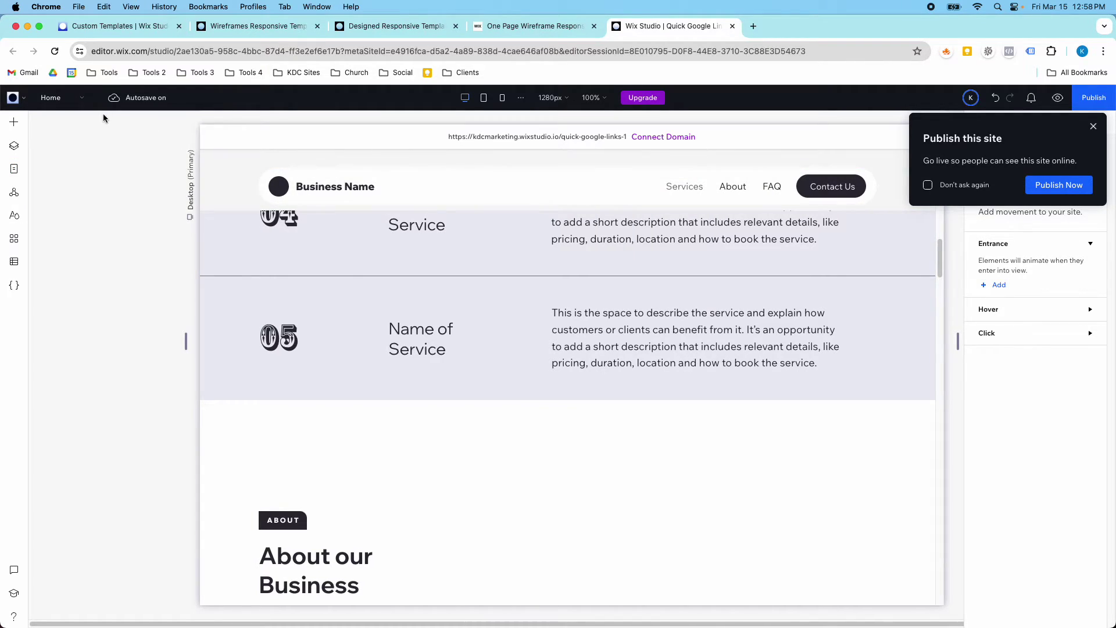
left_click(76, 99)
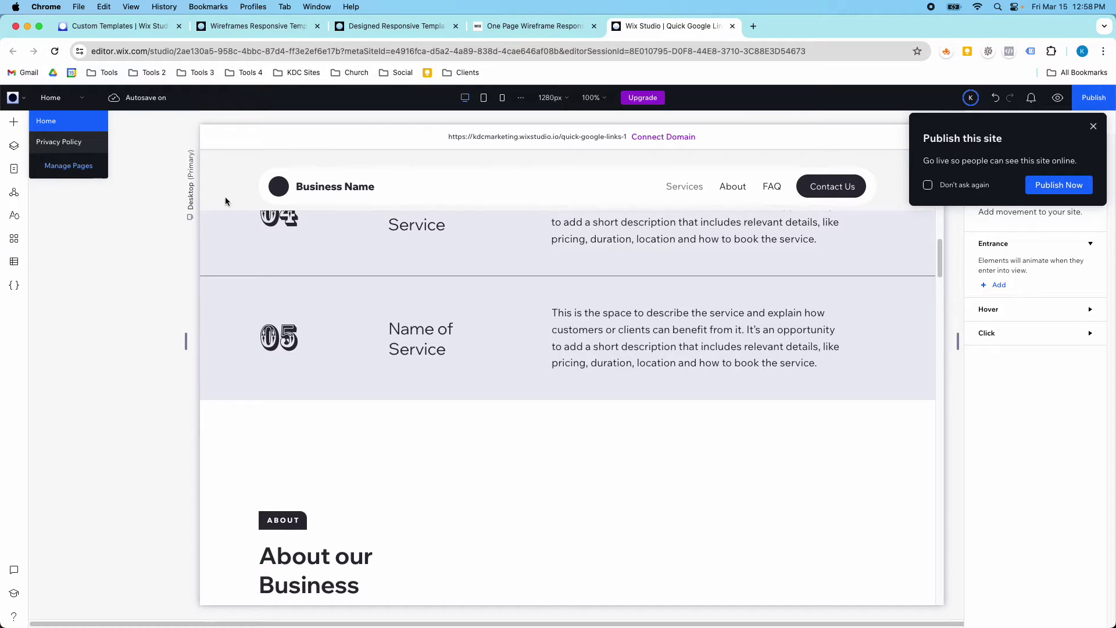
left_click(1092, 127)
Open the desktop preview and jump to its About and FAQ sections.
left_click(1057, 99)
scroll(723, 236, "up", 10)
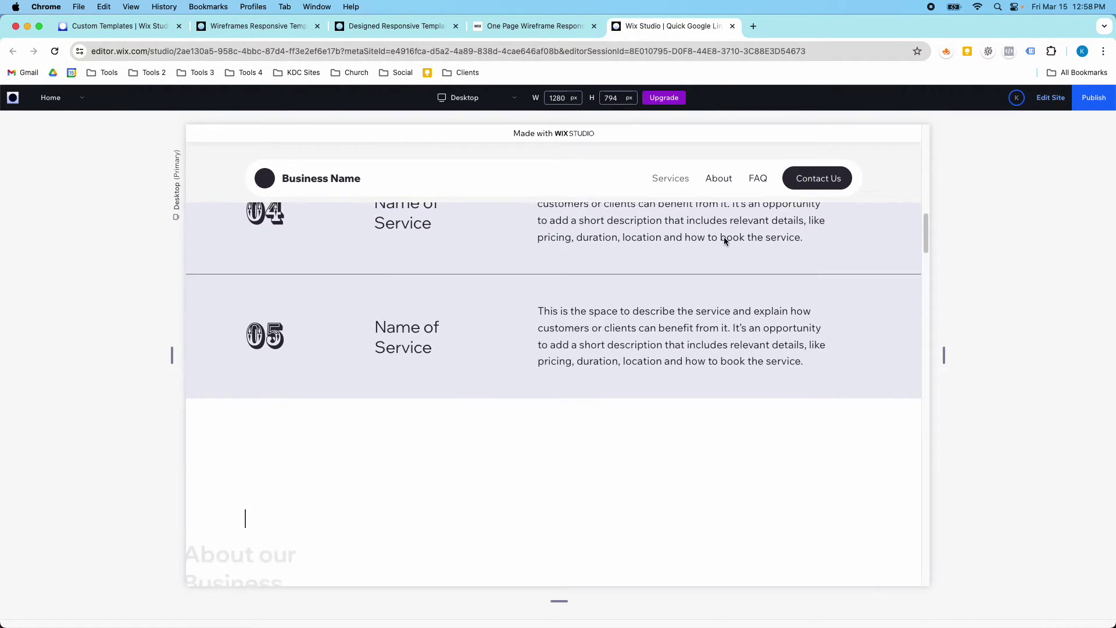
left_click(716, 184)
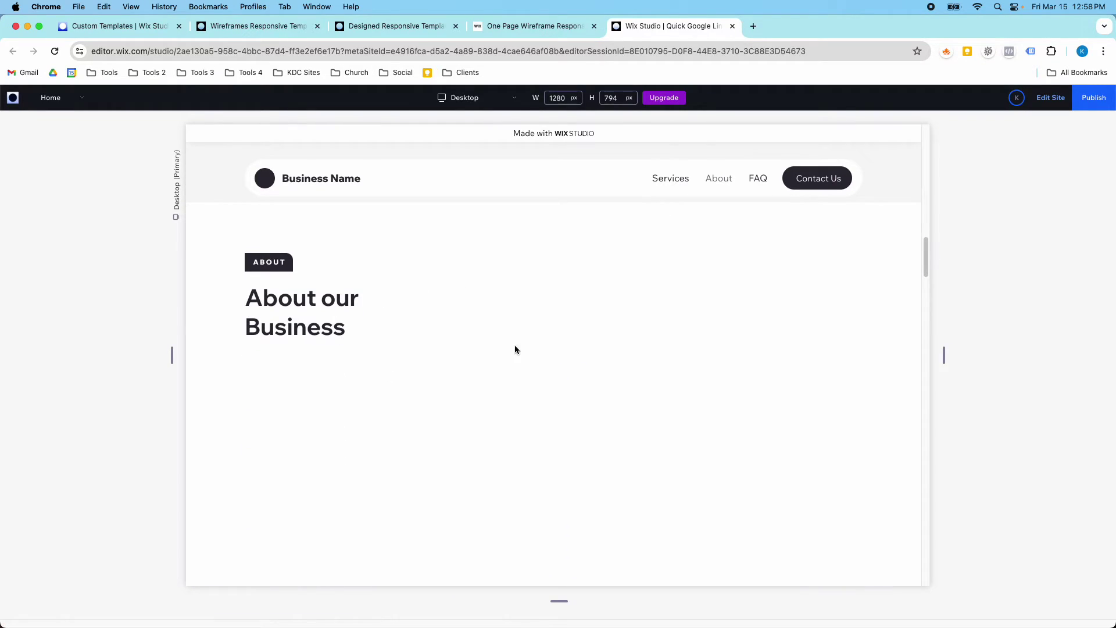
scroll(461, 349, "down", 2)
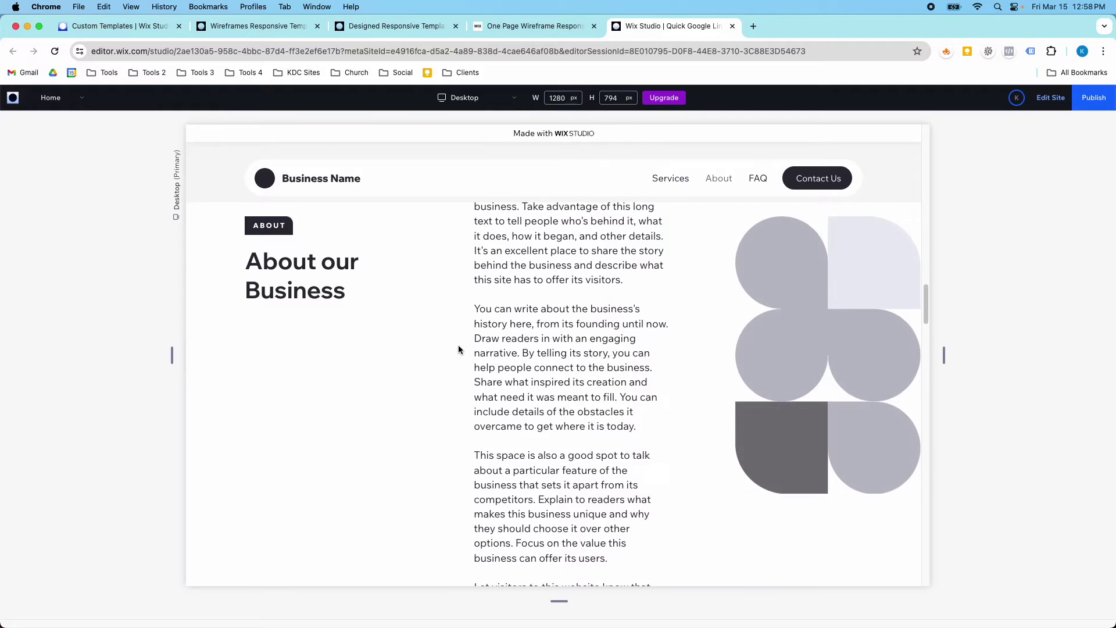
scroll(458, 344, "down", 10)
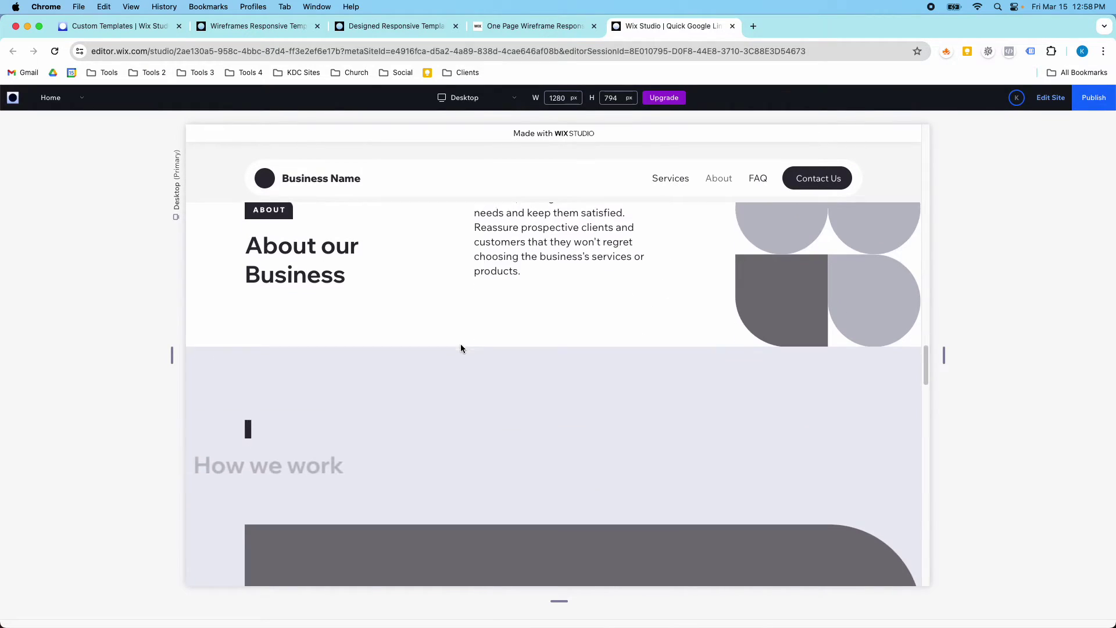
left_click(758, 179)
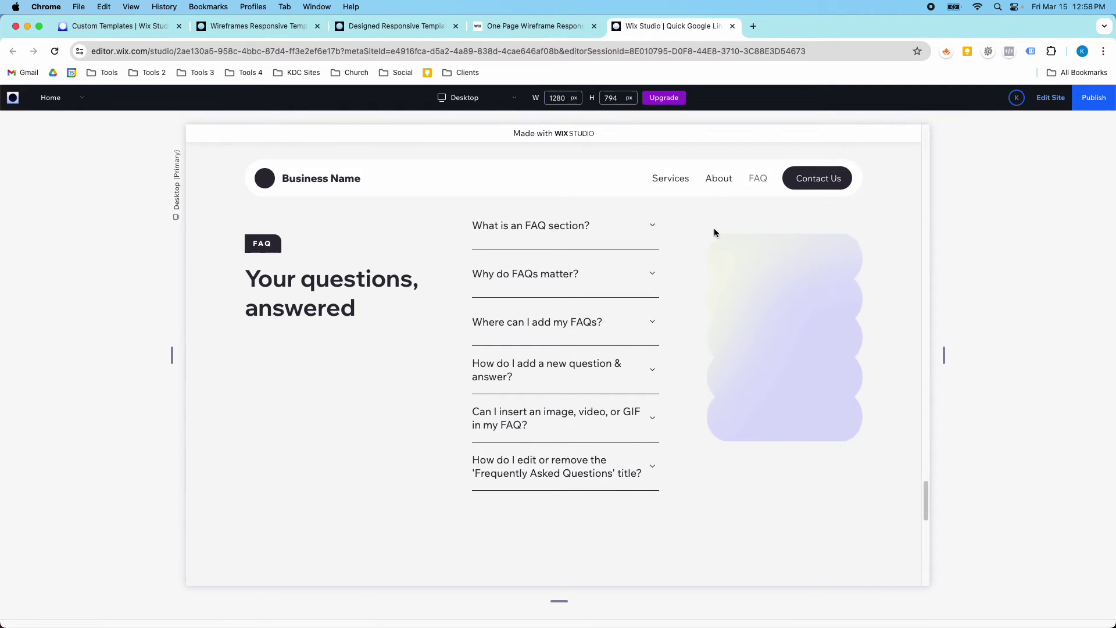
Scroll up to the Rosewood hero title, then down through Services, About and Approach.
scroll(663, 330, "up", 15)
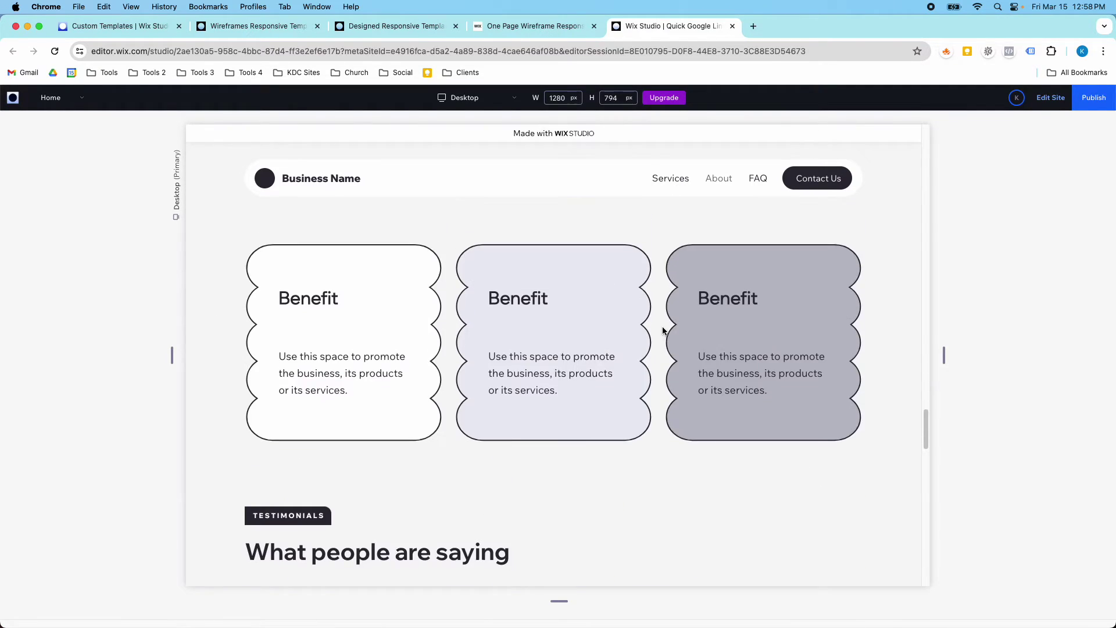
scroll(663, 330, "up", 10)
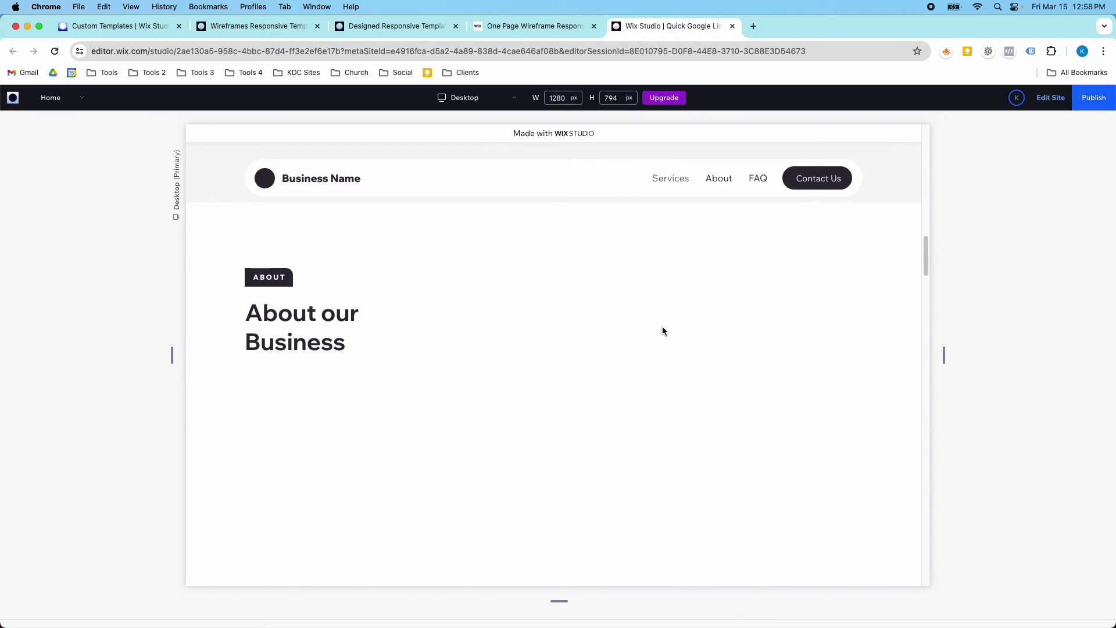
scroll(662, 330, "up", 3)
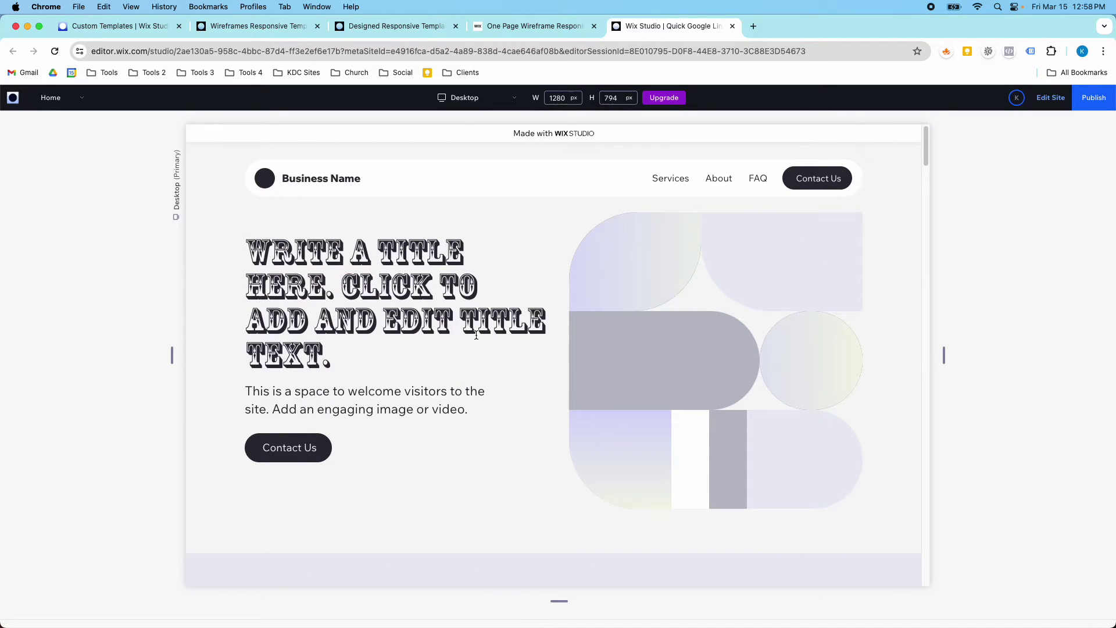
scroll(478, 342, "down", 5)
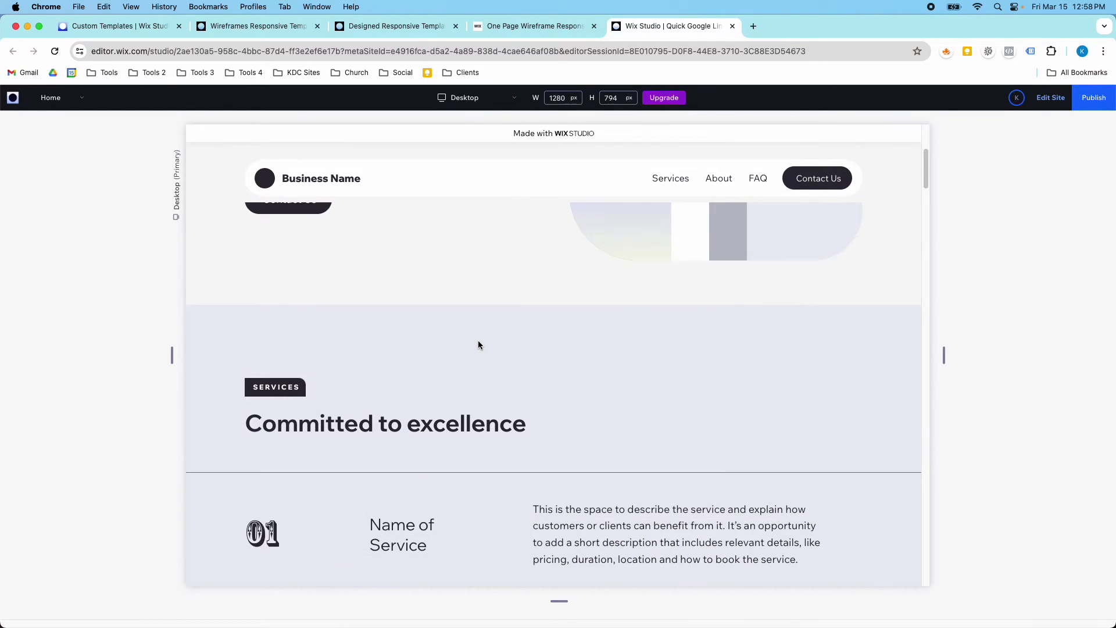
scroll(478, 344, "down", 3)
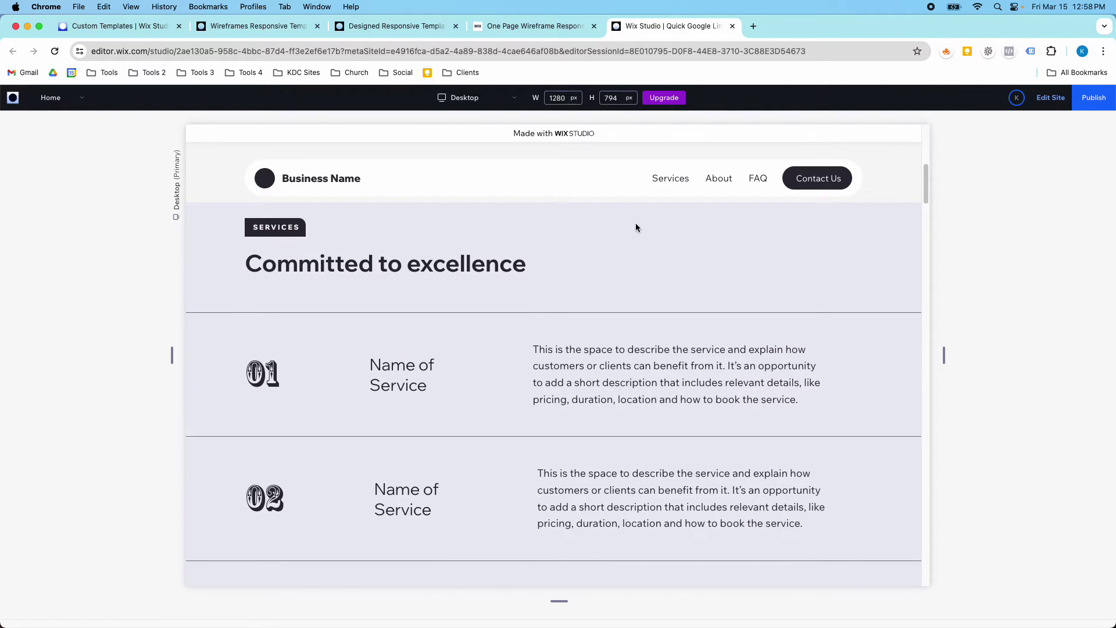
scroll(706, 253, "down", 10)
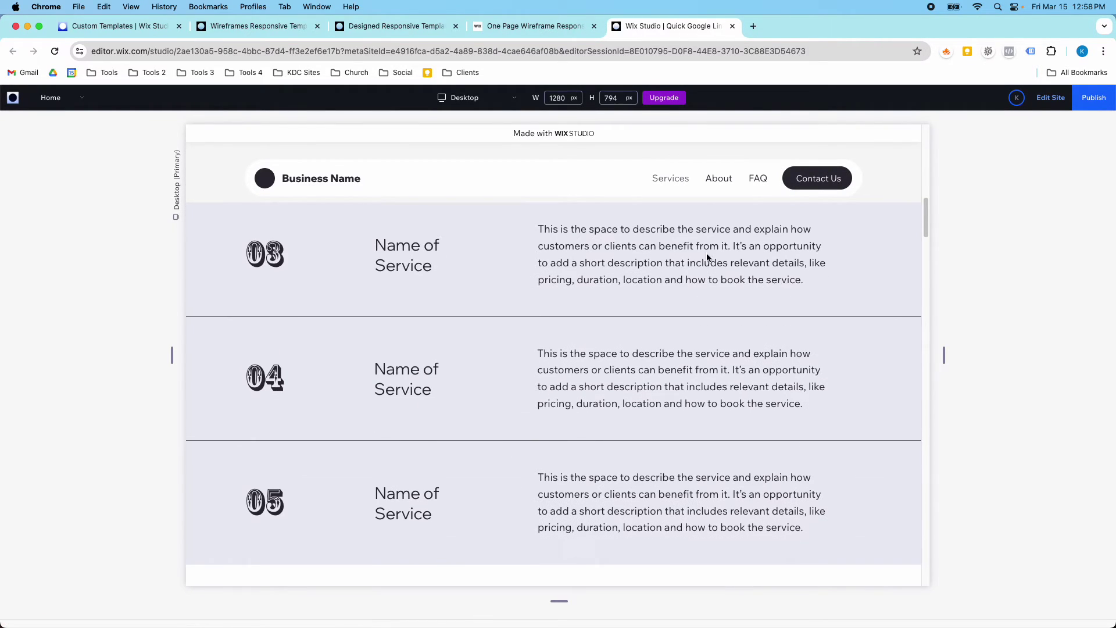
scroll(703, 254, "down", 10)
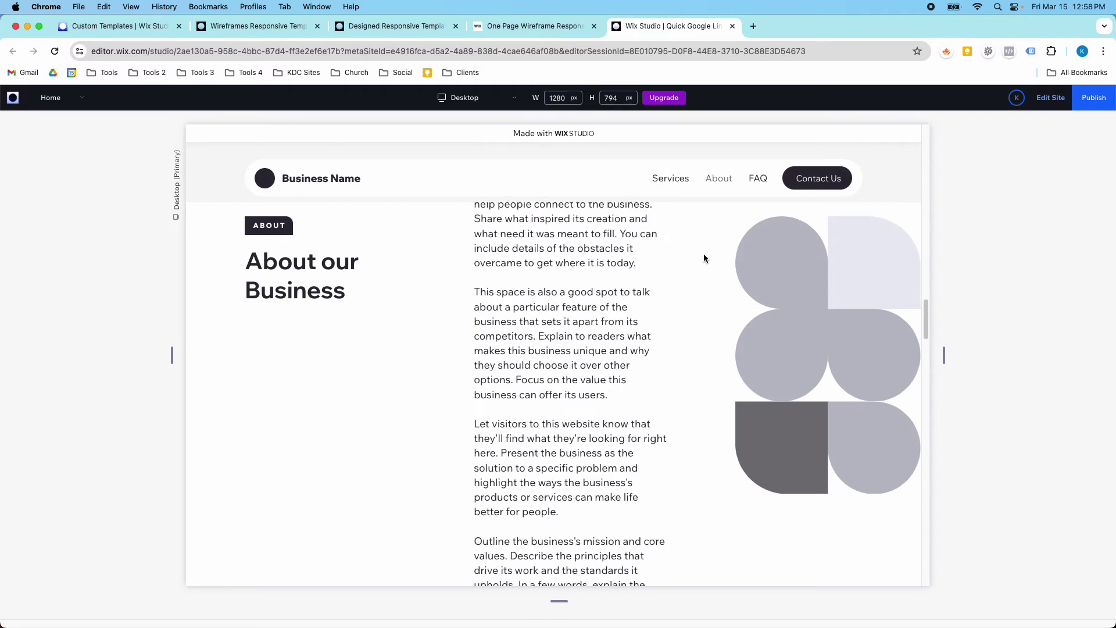
scroll(702, 256, "down", 4)
scroll(692, 227, "down", 5)
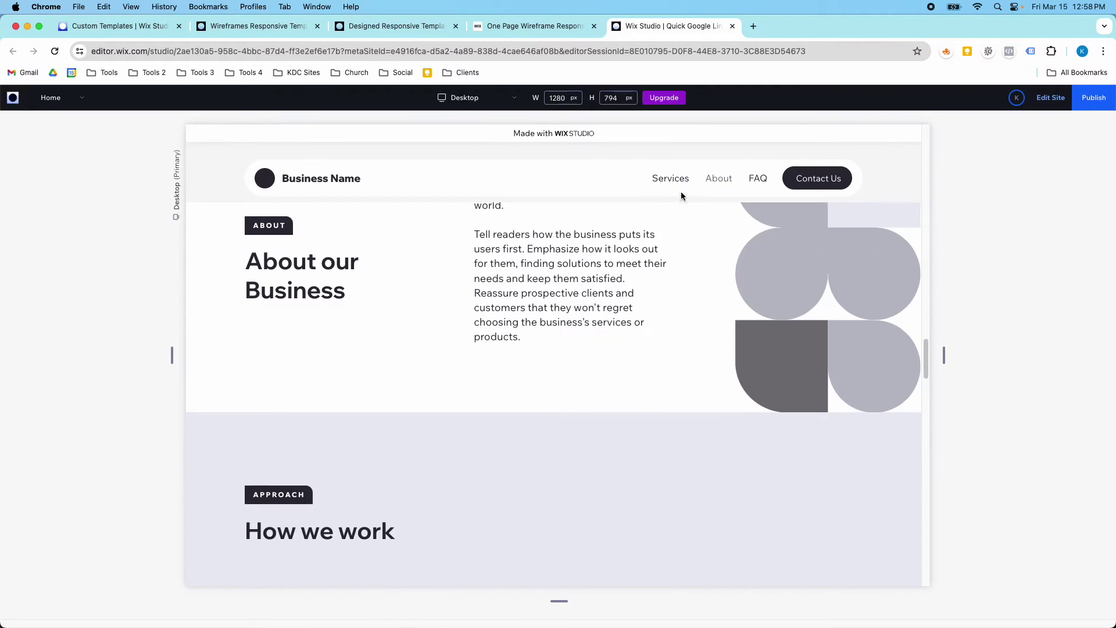
scroll(656, 248, "down", 10)
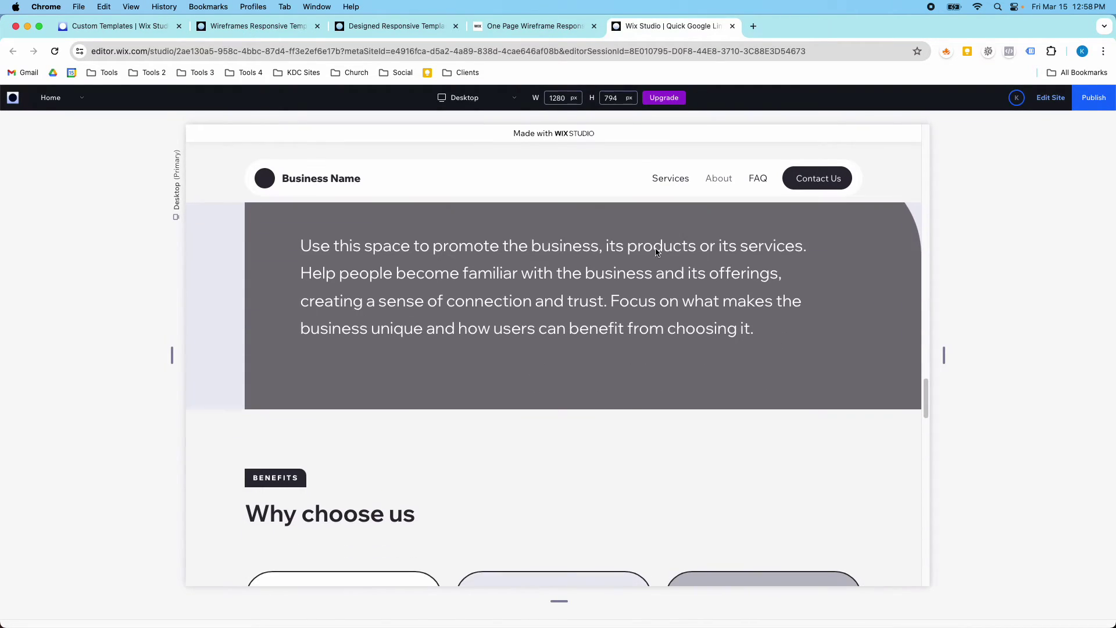
Switch the preview to Mobile 390px, scroll through Benefits and About, then close the preview tab.
left_click(494, 100)
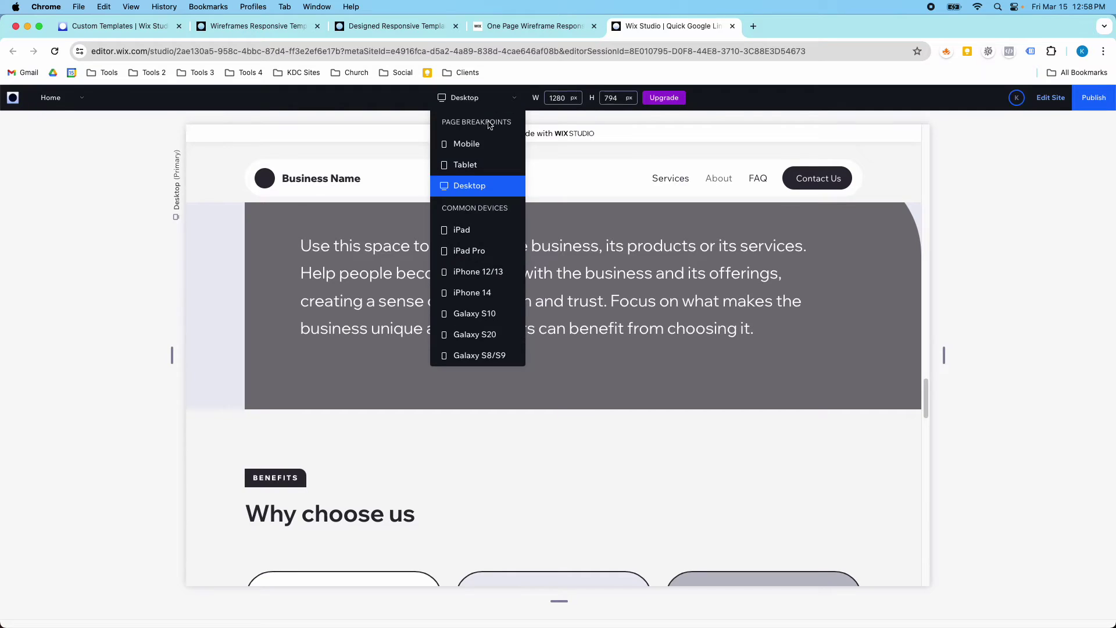
left_click(480, 152)
scroll(577, 274, "down", 10)
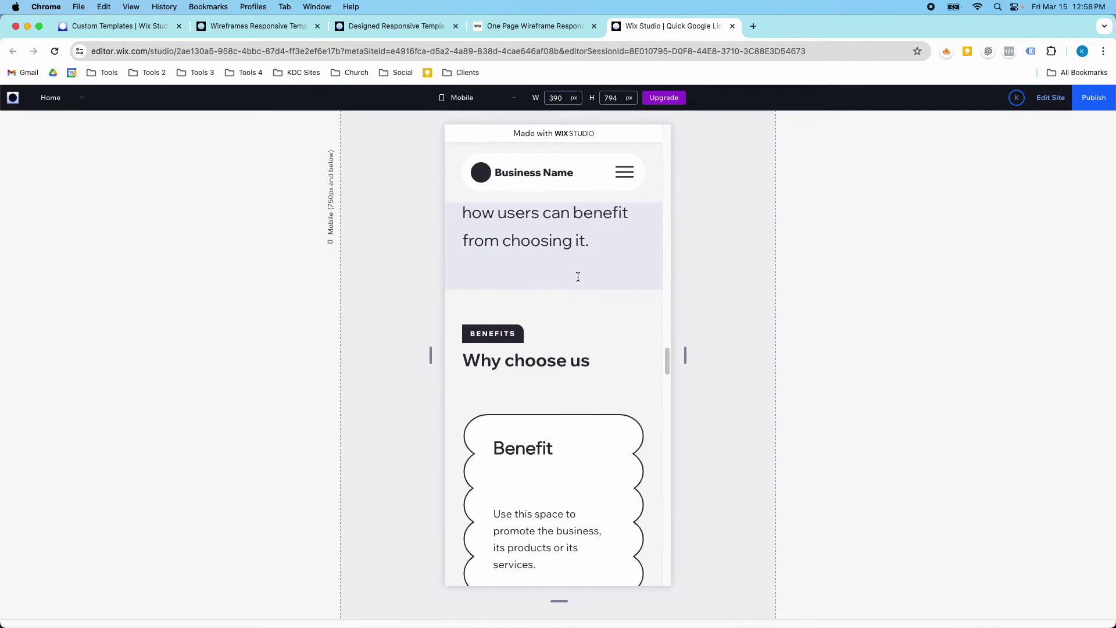
scroll(577, 276, "down", 10)
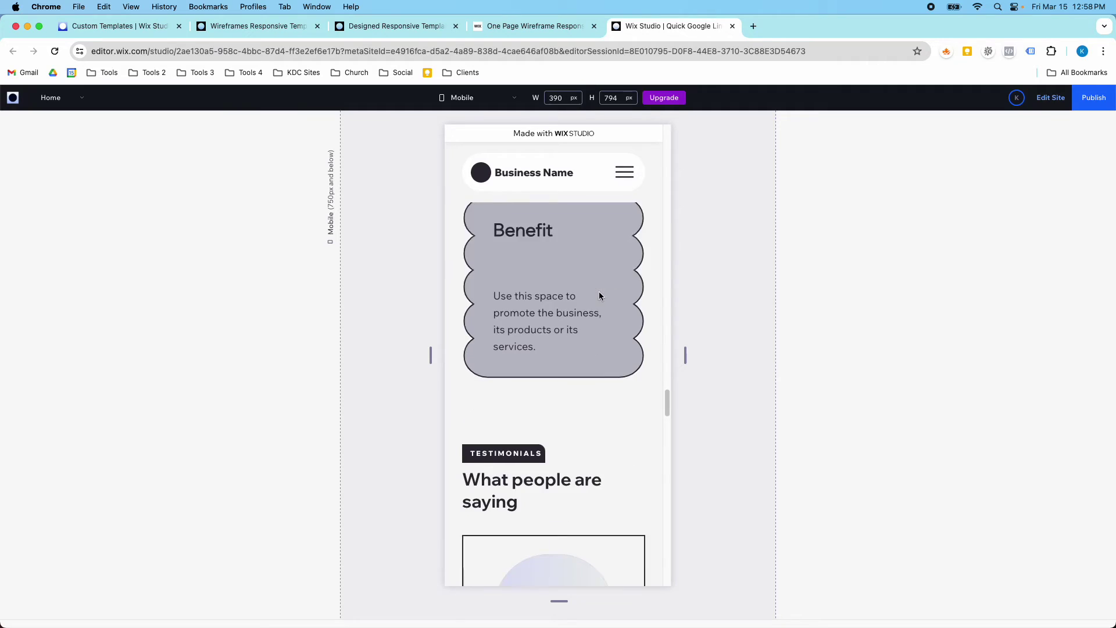
scroll(604, 285, "up", 10)
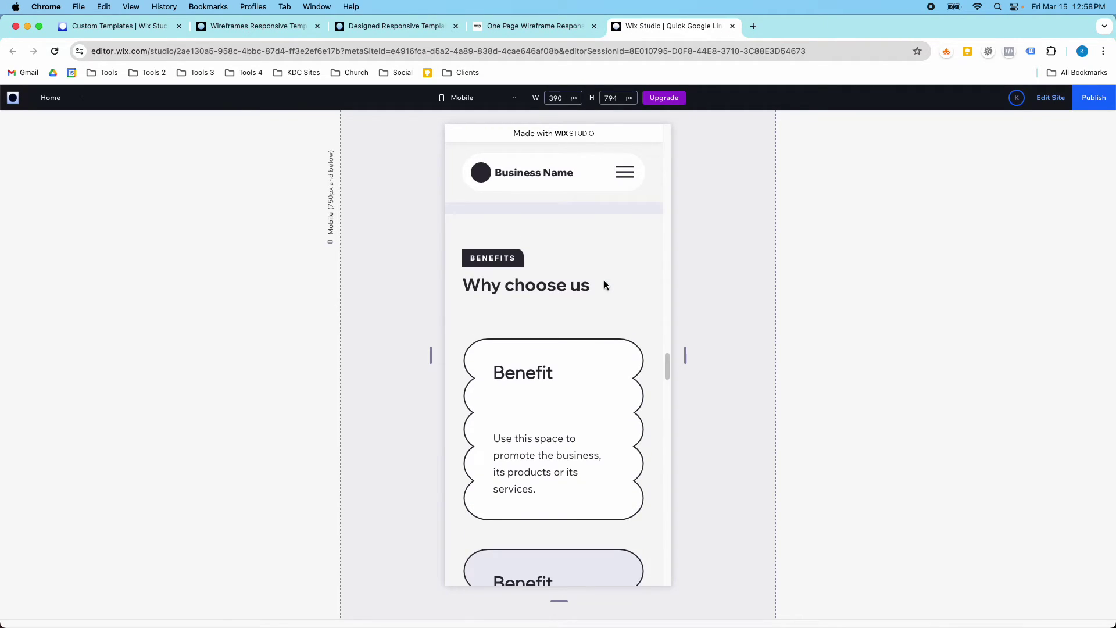
scroll(605, 285, "up", 10)
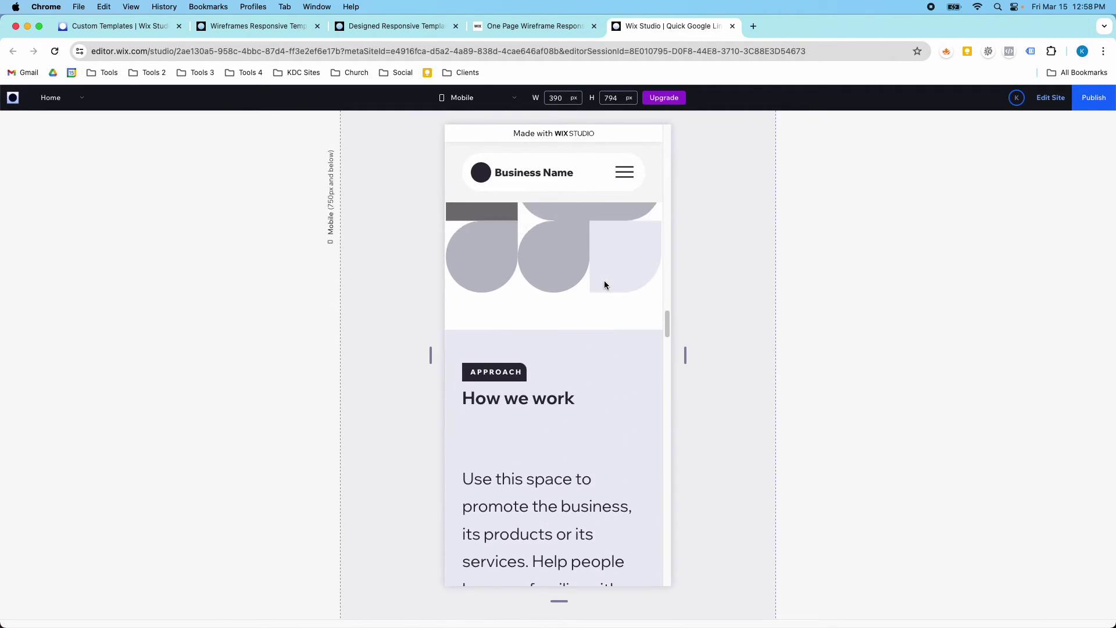
scroll(605, 283, "up", 5)
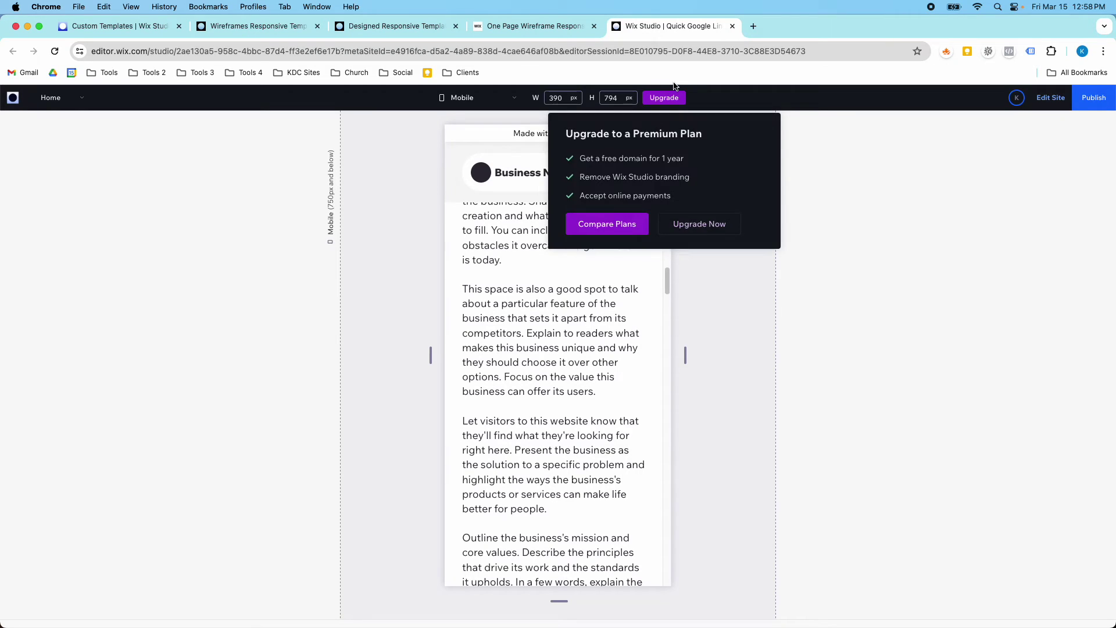
left_click(734, 27)
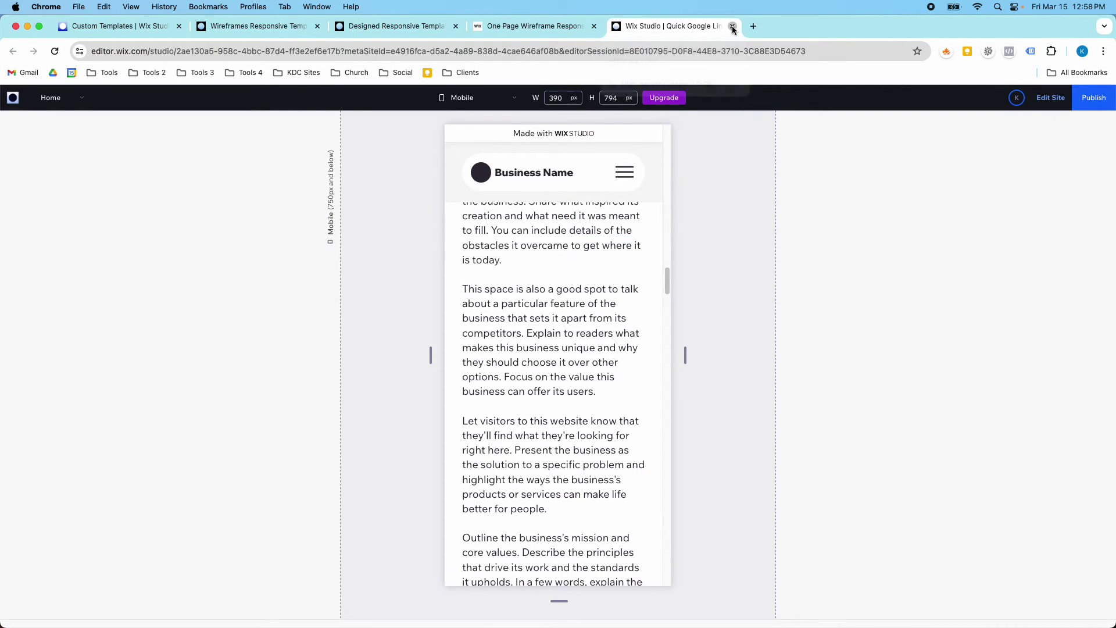
Move from the One Page Wireframe page to the Designed Responsive Templates gallery and scroll through it.
left_click(513, 26)
left_click(407, 27)
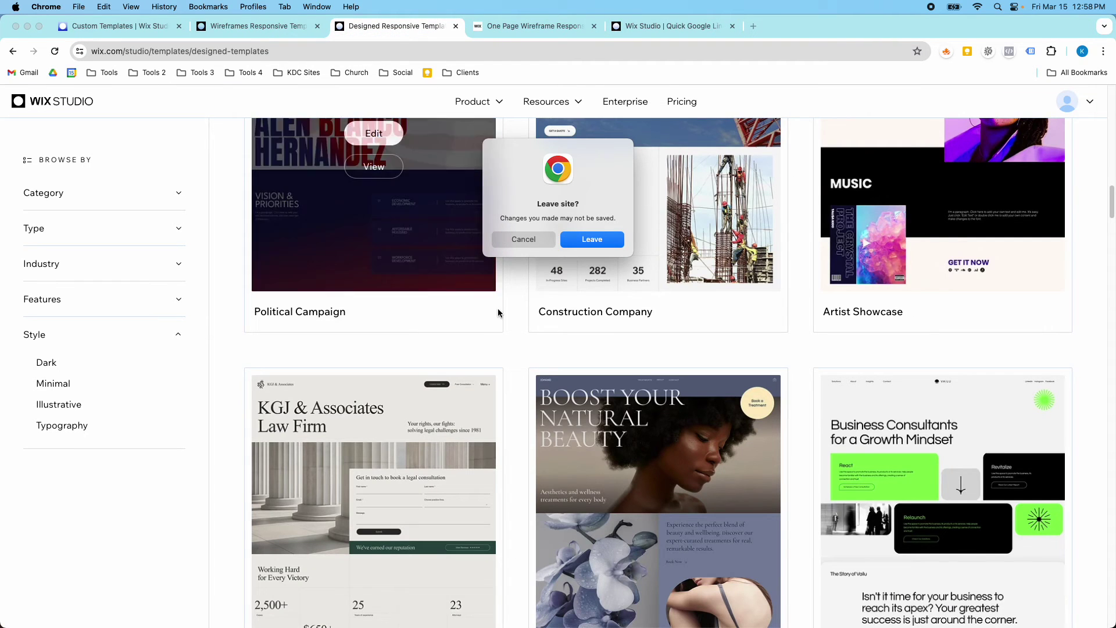
scroll(539, 333, "down", 3)
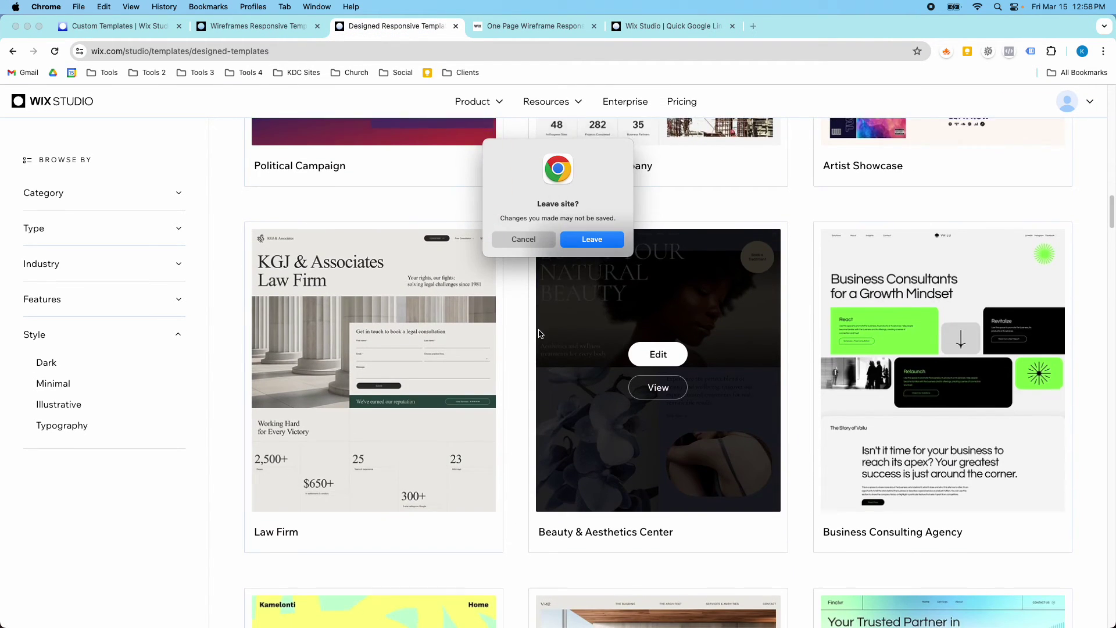
scroll(540, 333, "down", 6)
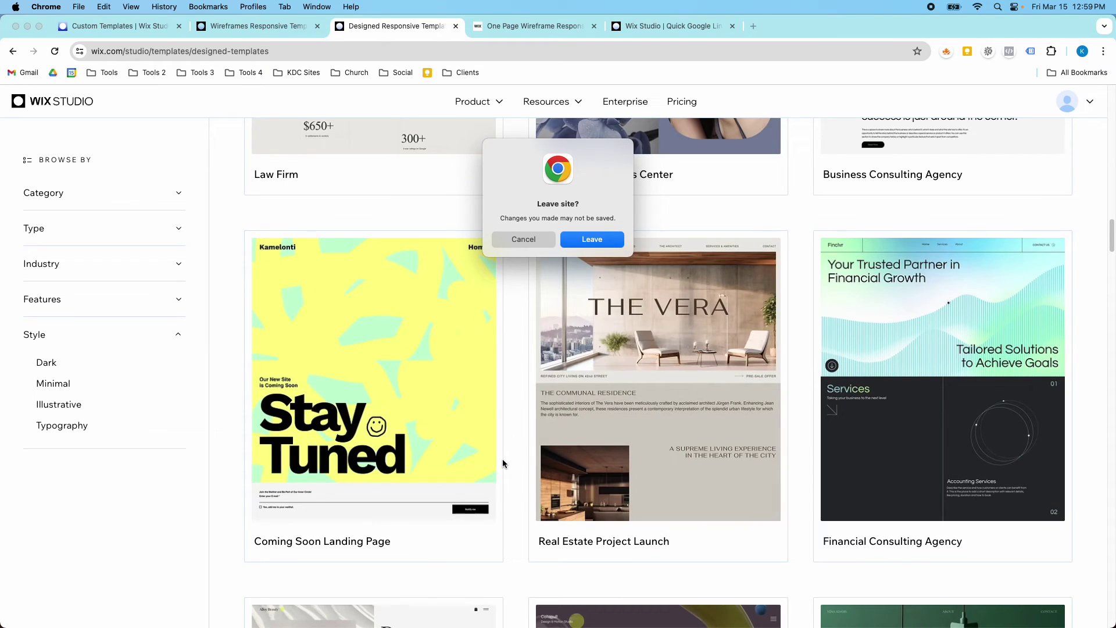
scroll(779, 477, "down", 2)
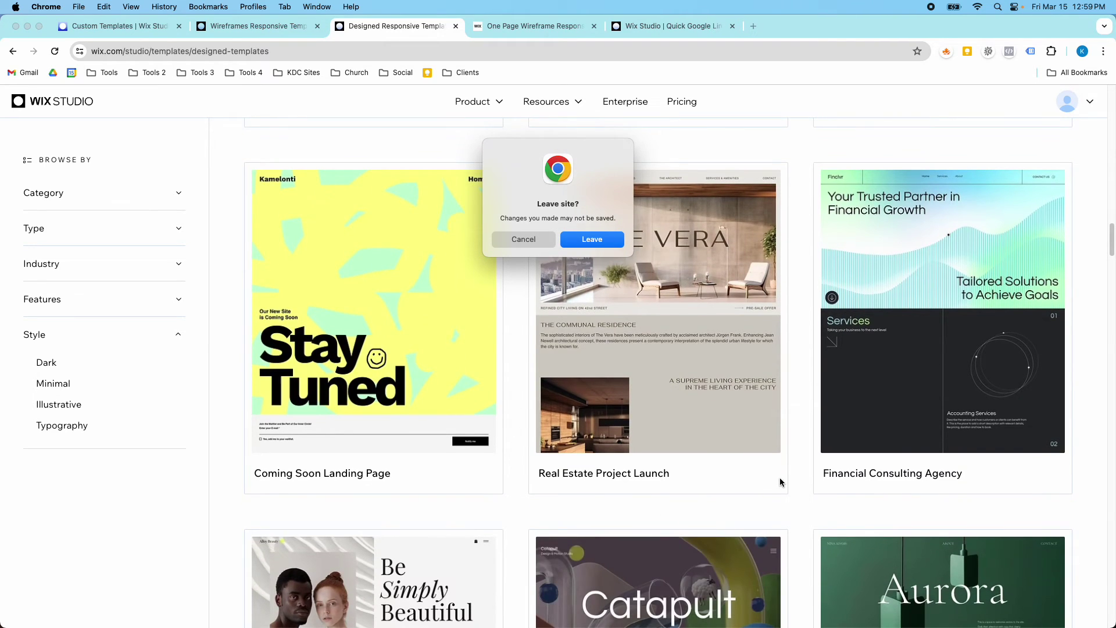
scroll(793, 472, "down", 3)
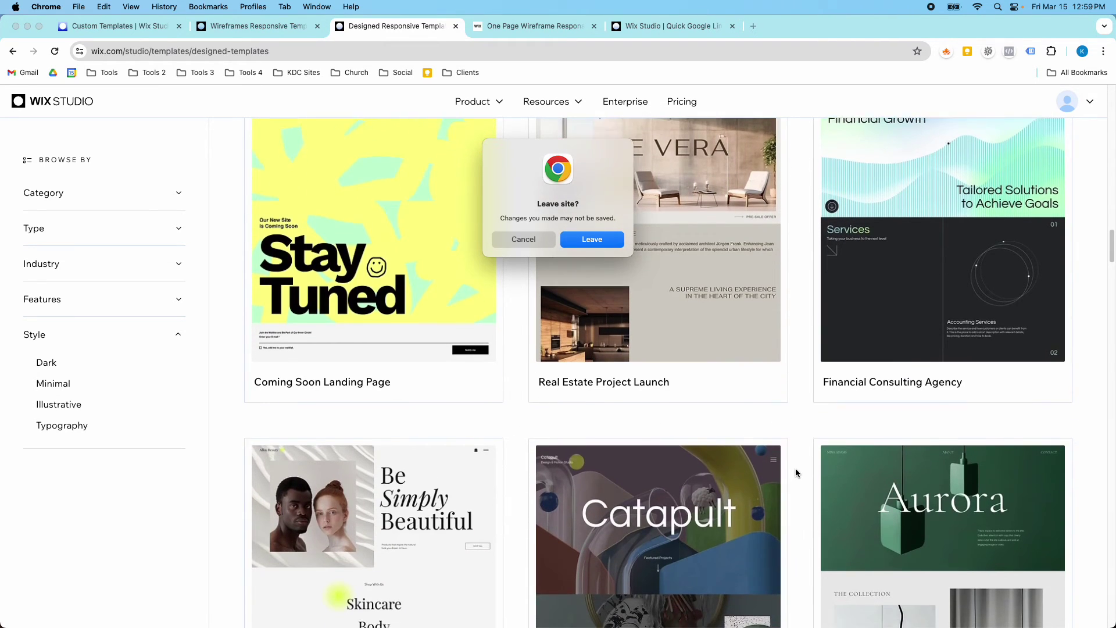
scroll(795, 468, "down", 3)
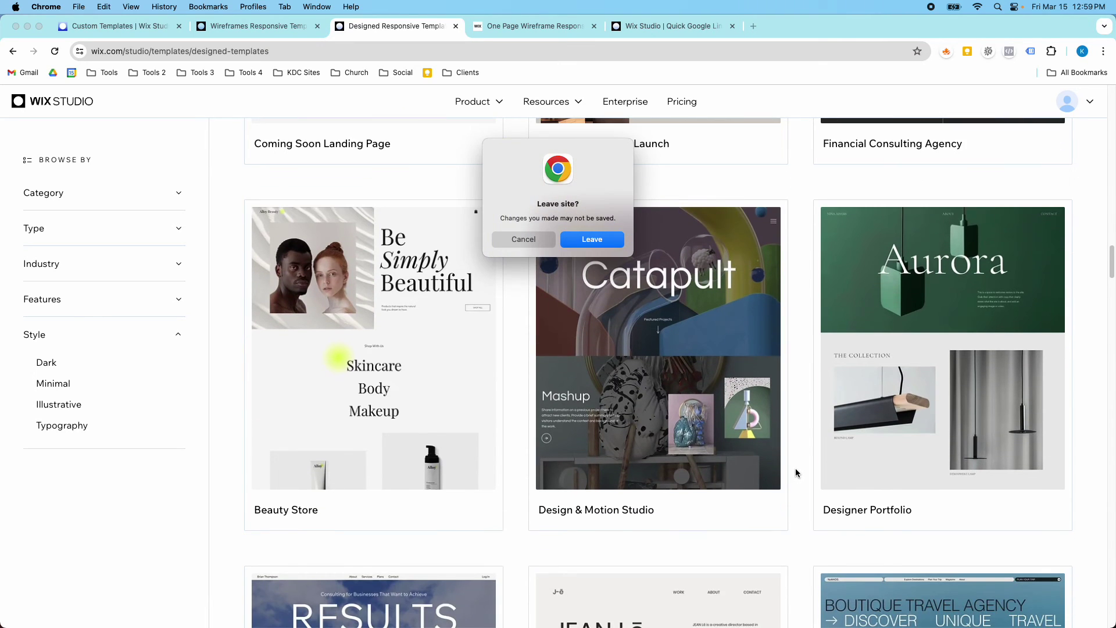
scroll(795, 468, "down", 2)
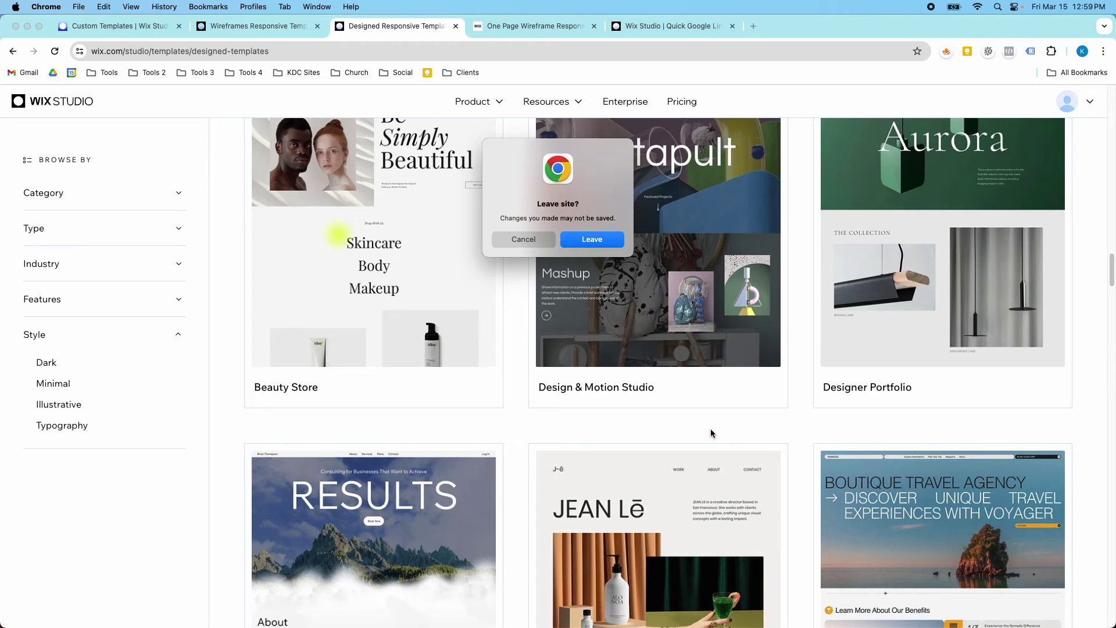
scroll(712, 430, "down", 7)
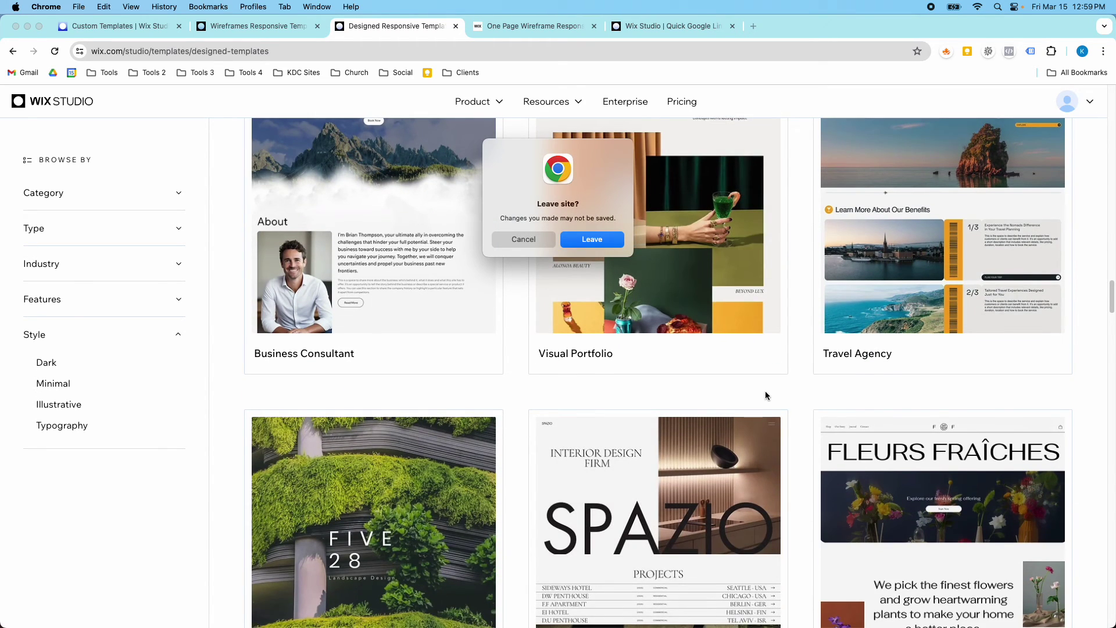
scroll(765, 391, "down", 4)
scroll(809, 517, "down", 6)
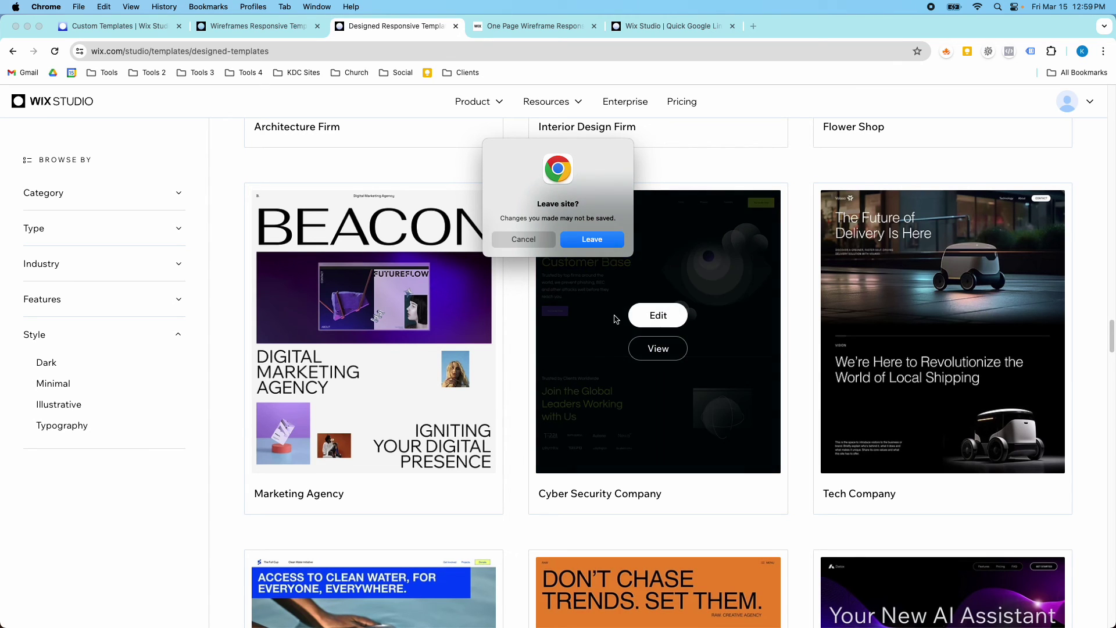
Cancel Chrome's Leave site? prompt and scroll back up to Law Firm, Beauty & Aesthetics Center, Business Consulting Agency.
left_click(529, 242)
scroll(674, 327, "up", 20)
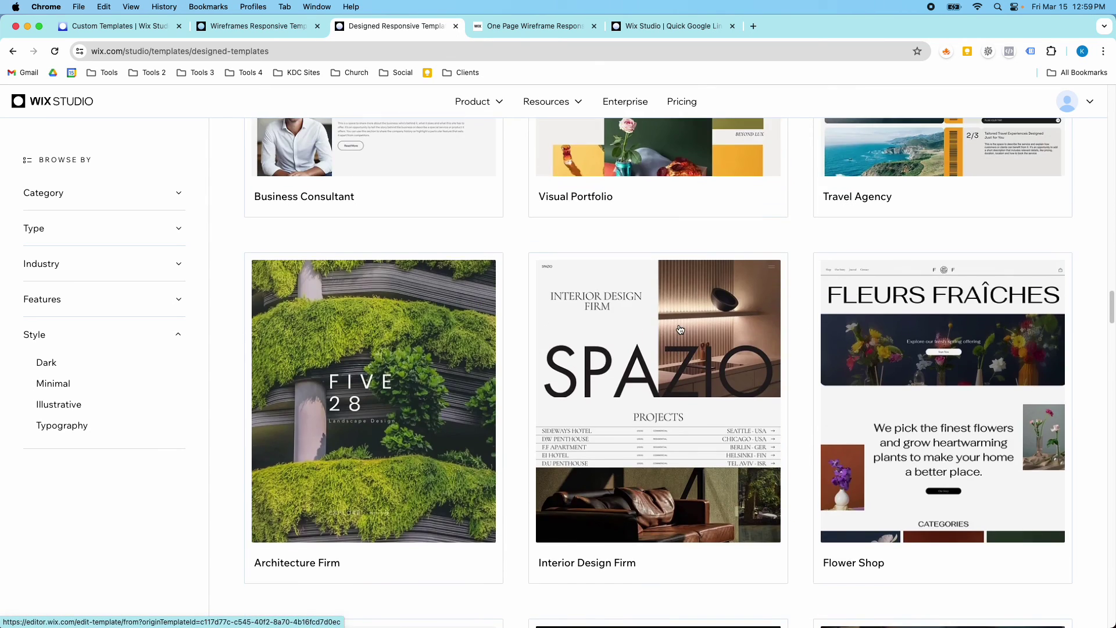
scroll(680, 330, "up", 20)
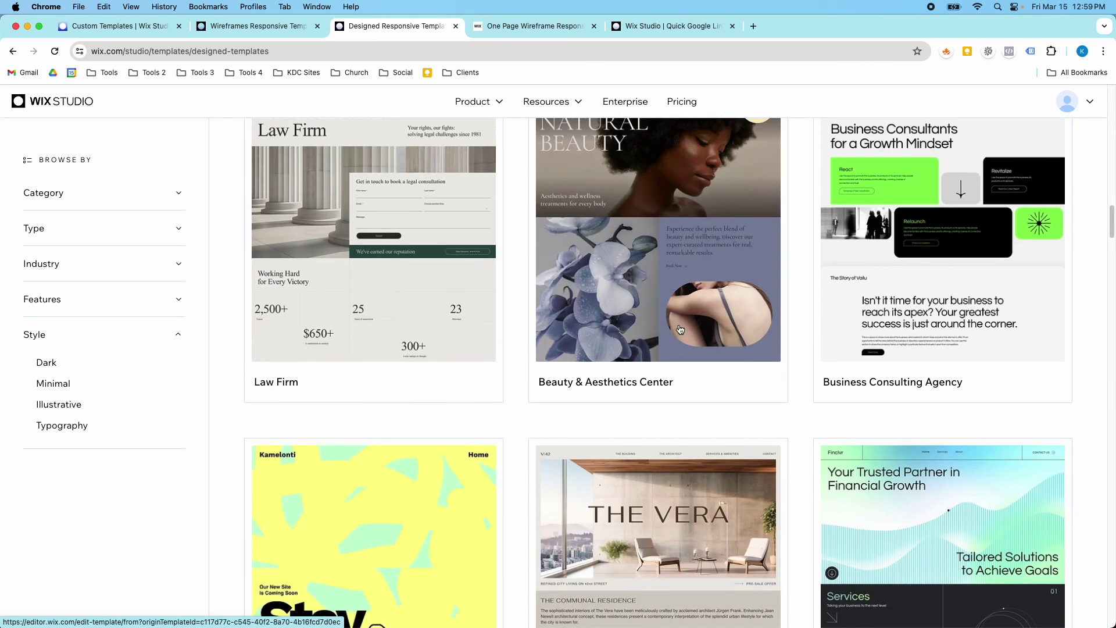